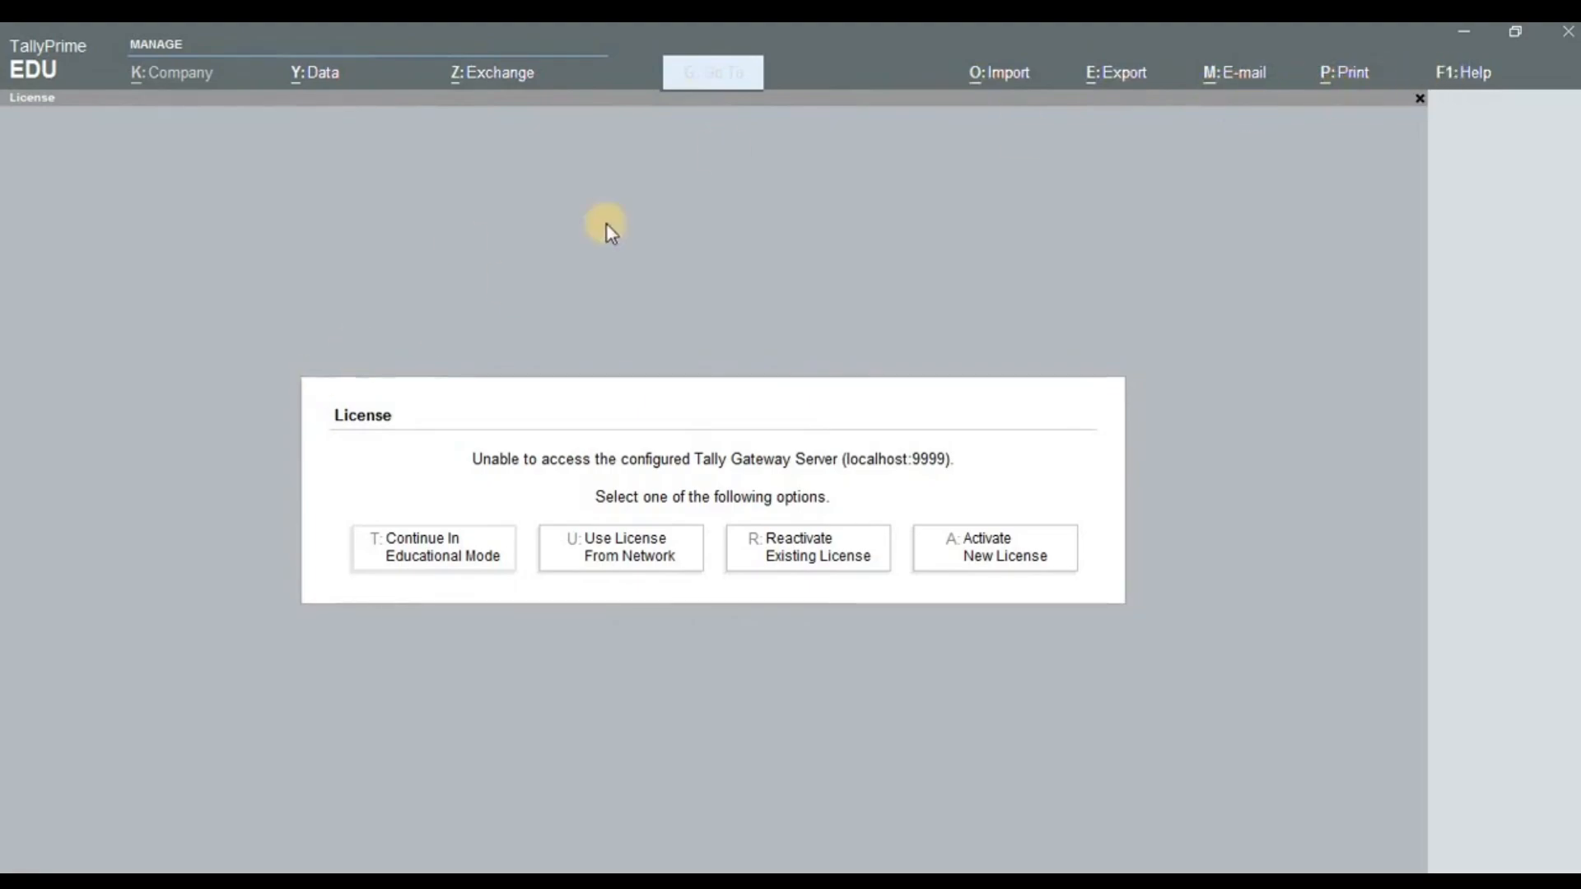
- Continue TallyPrime EDU in Educational Mode to reach the empty Select Company list
click(401, 399)
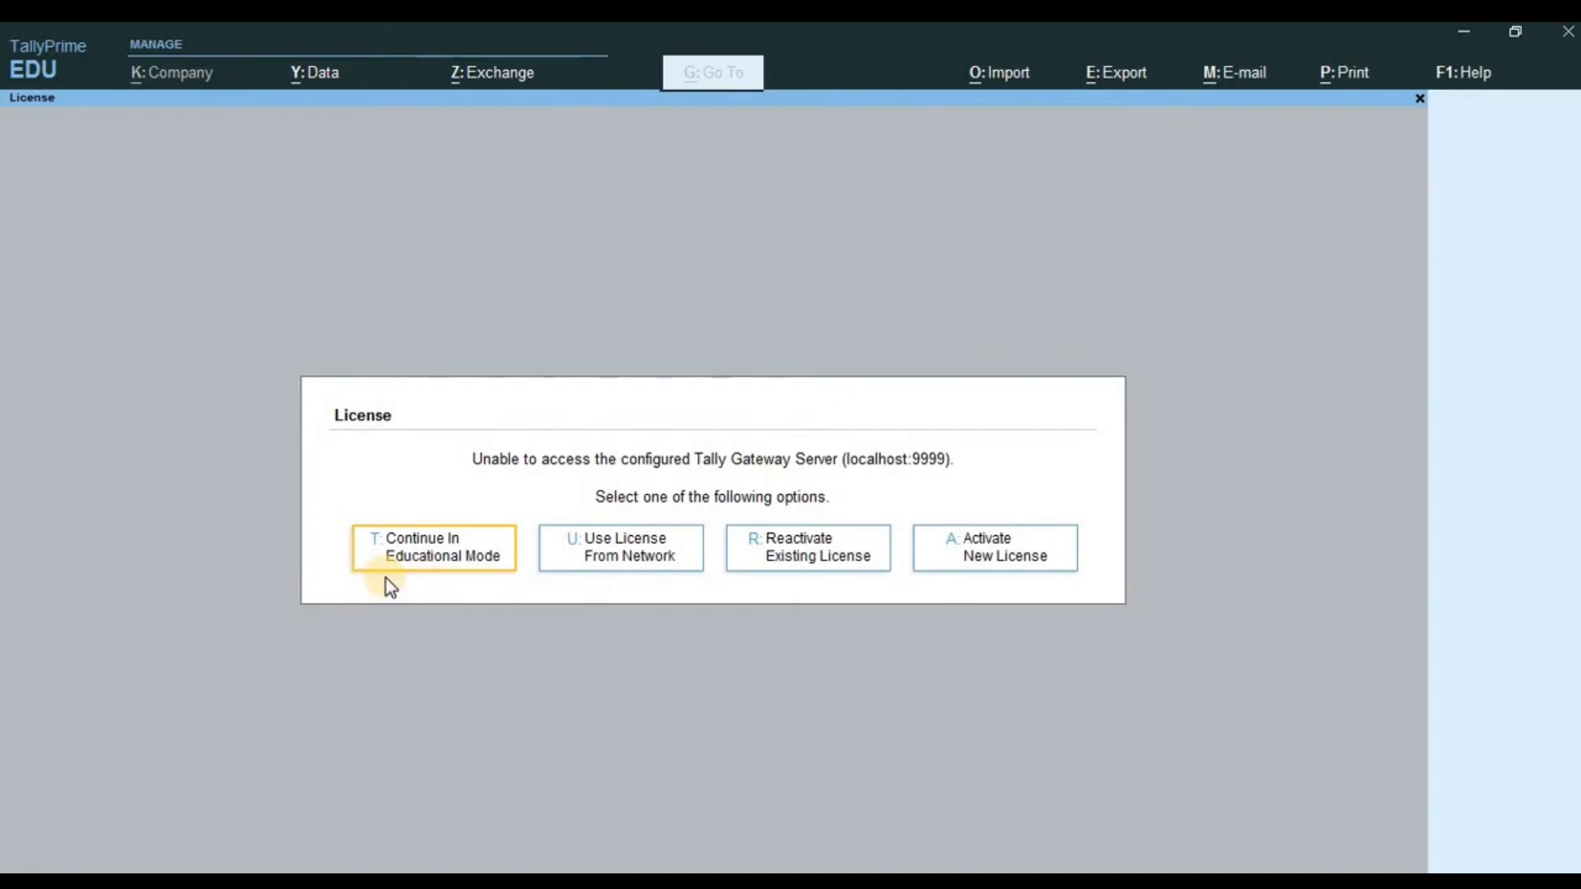
click(425, 550)
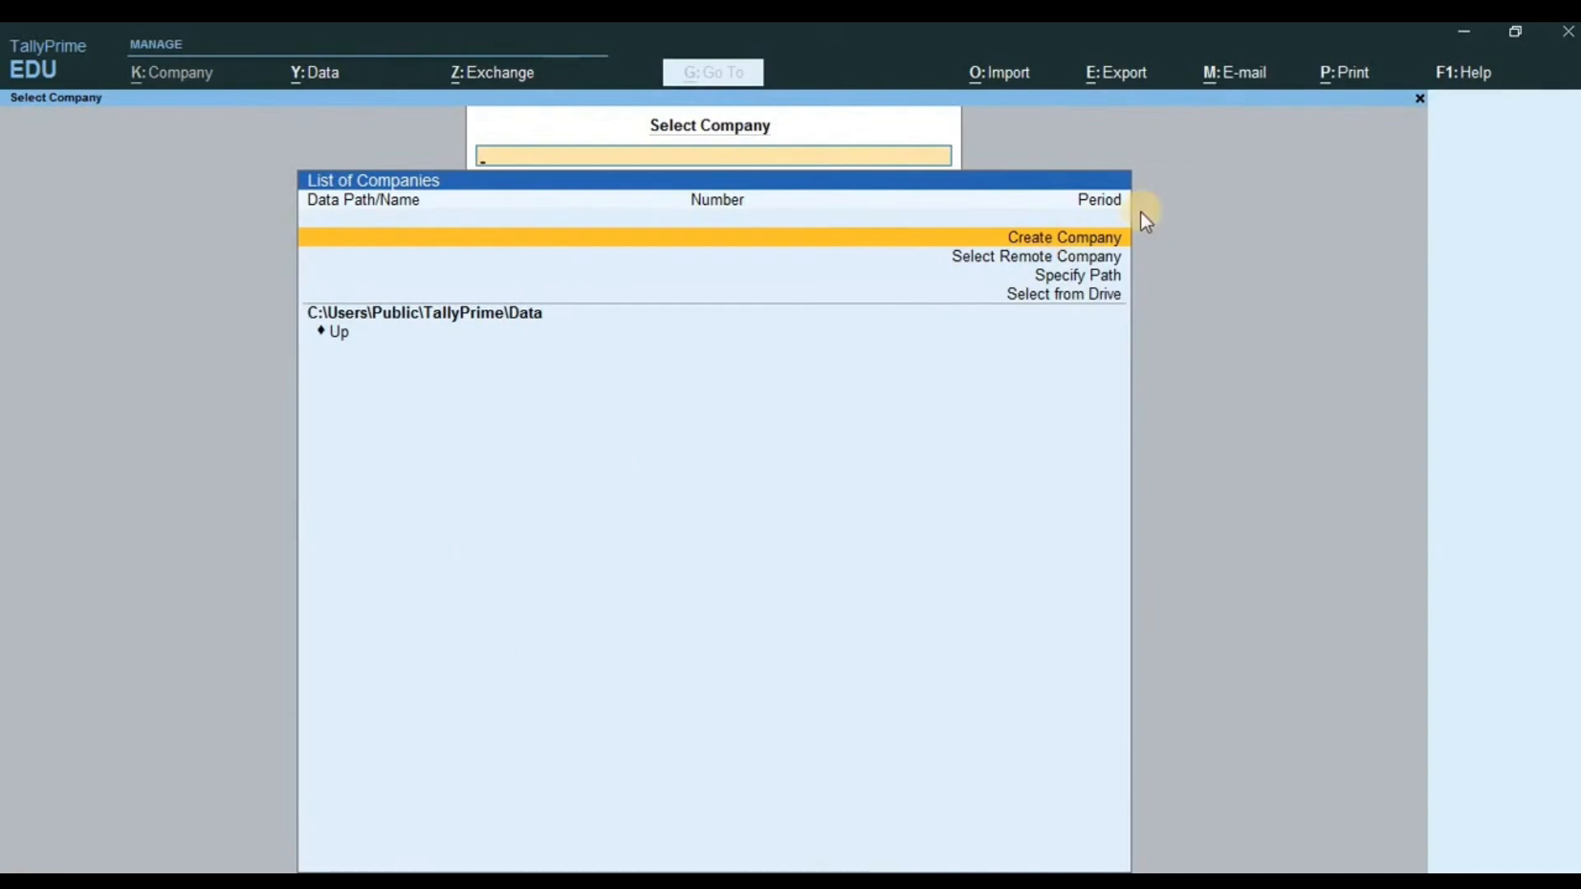
- Browse the Select Company options, then choose Create Company
key(Down)
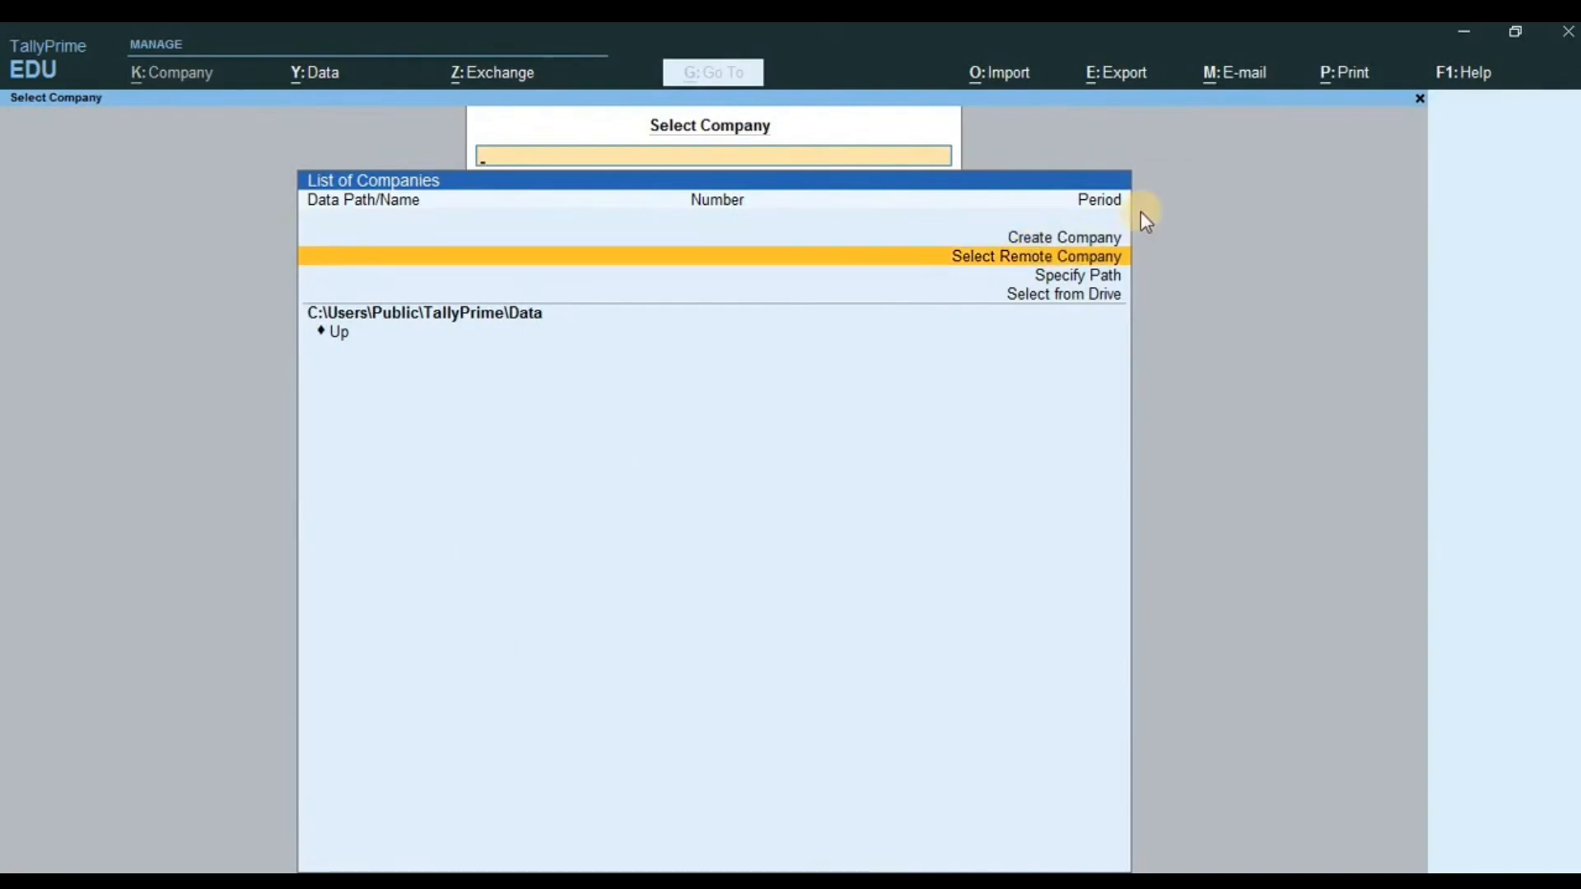
key(Down)
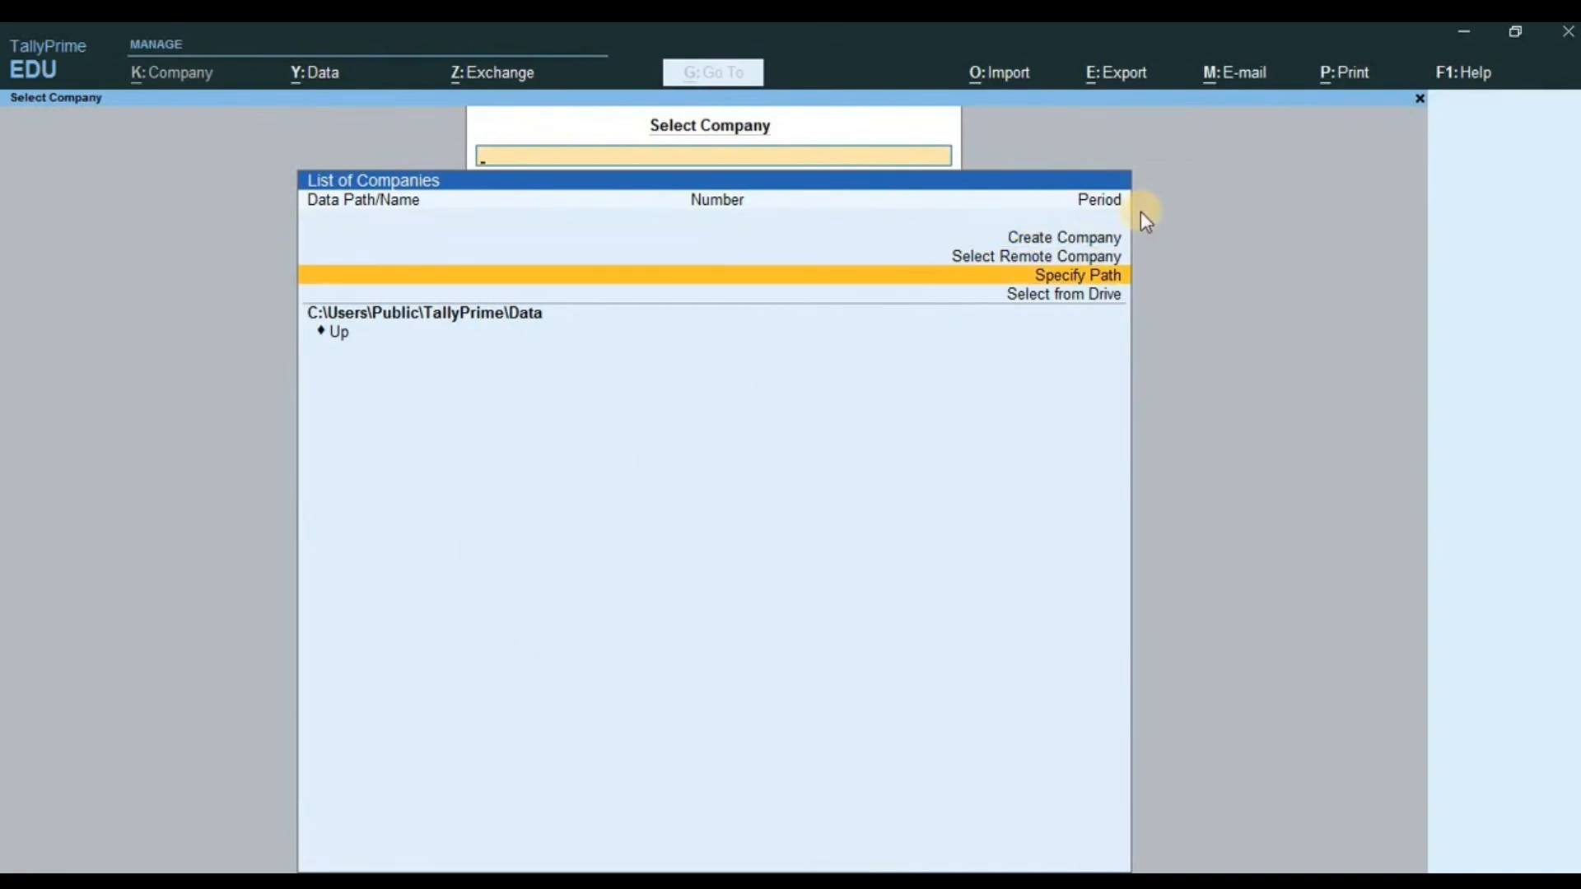
key(Down)
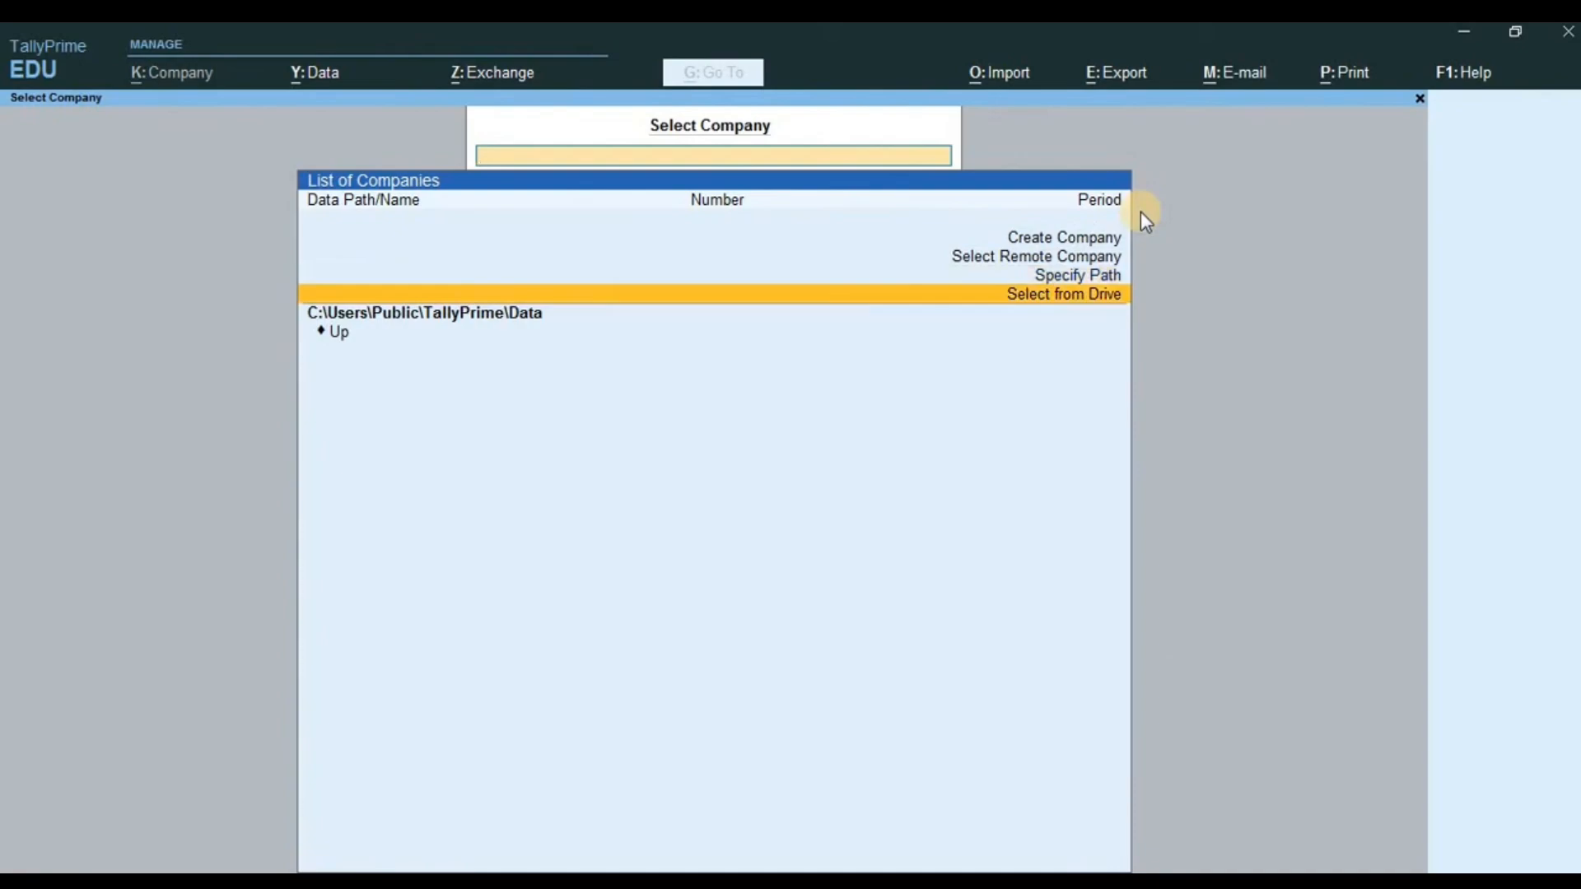
key(Up)
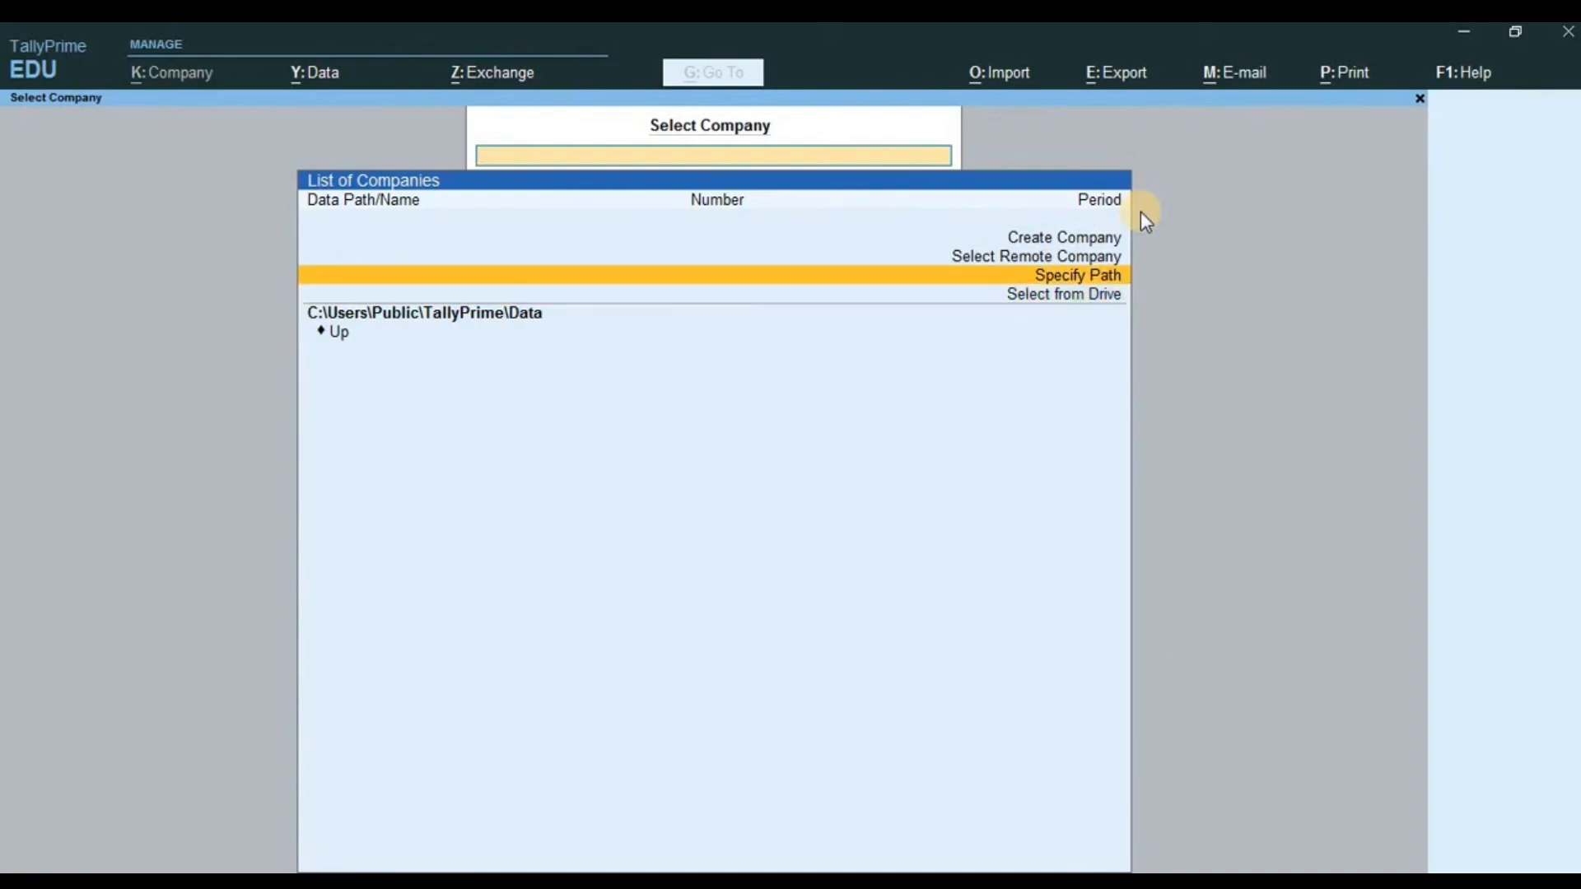
key(Up)
key(Up)
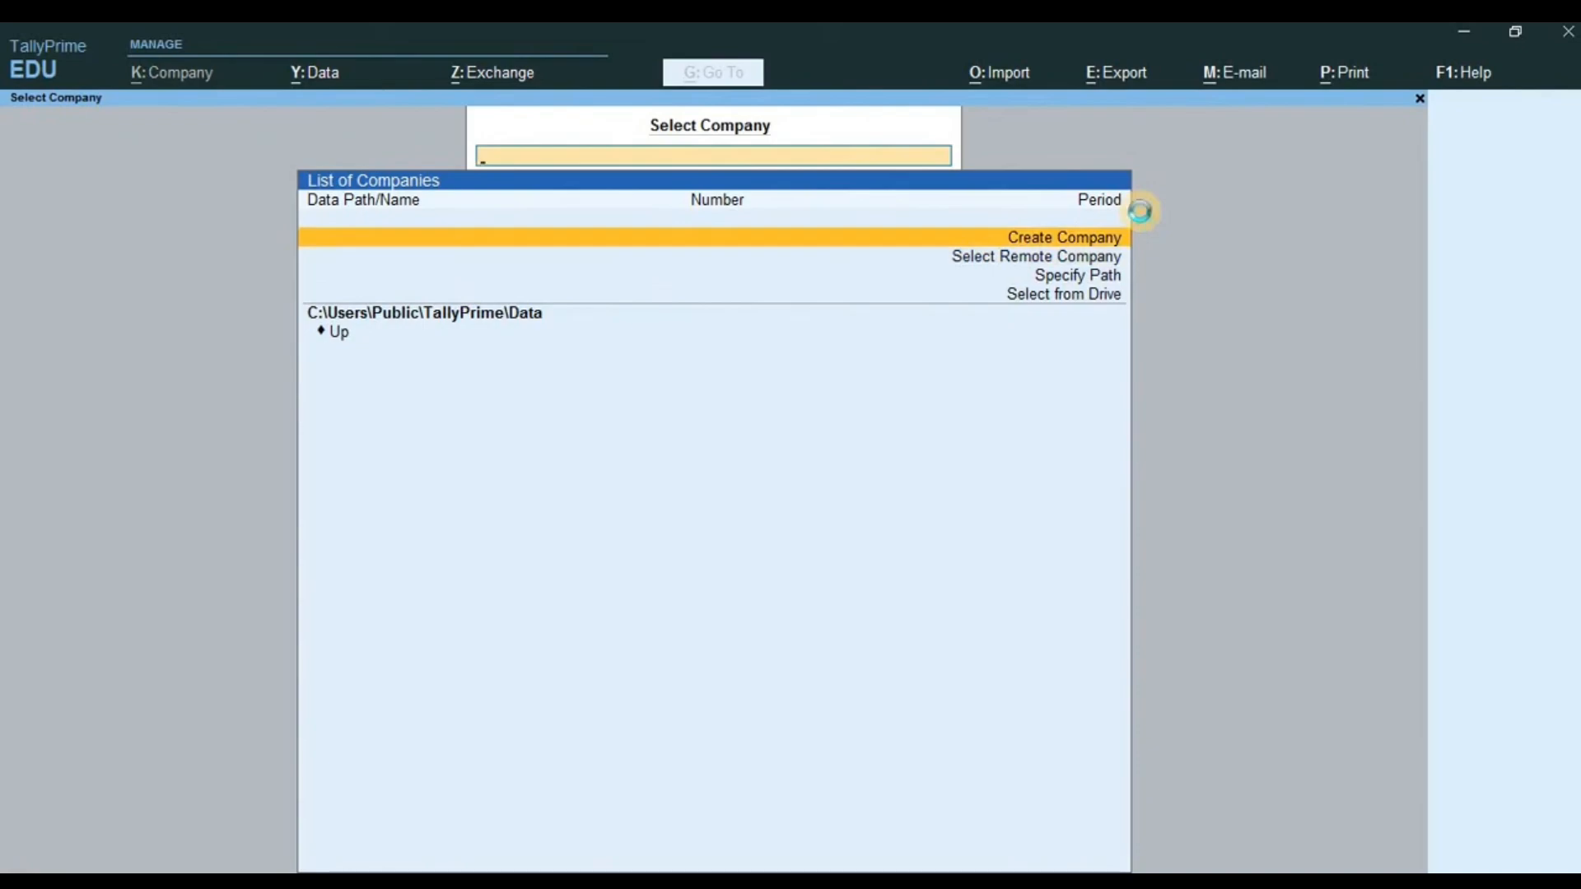
key(Return)
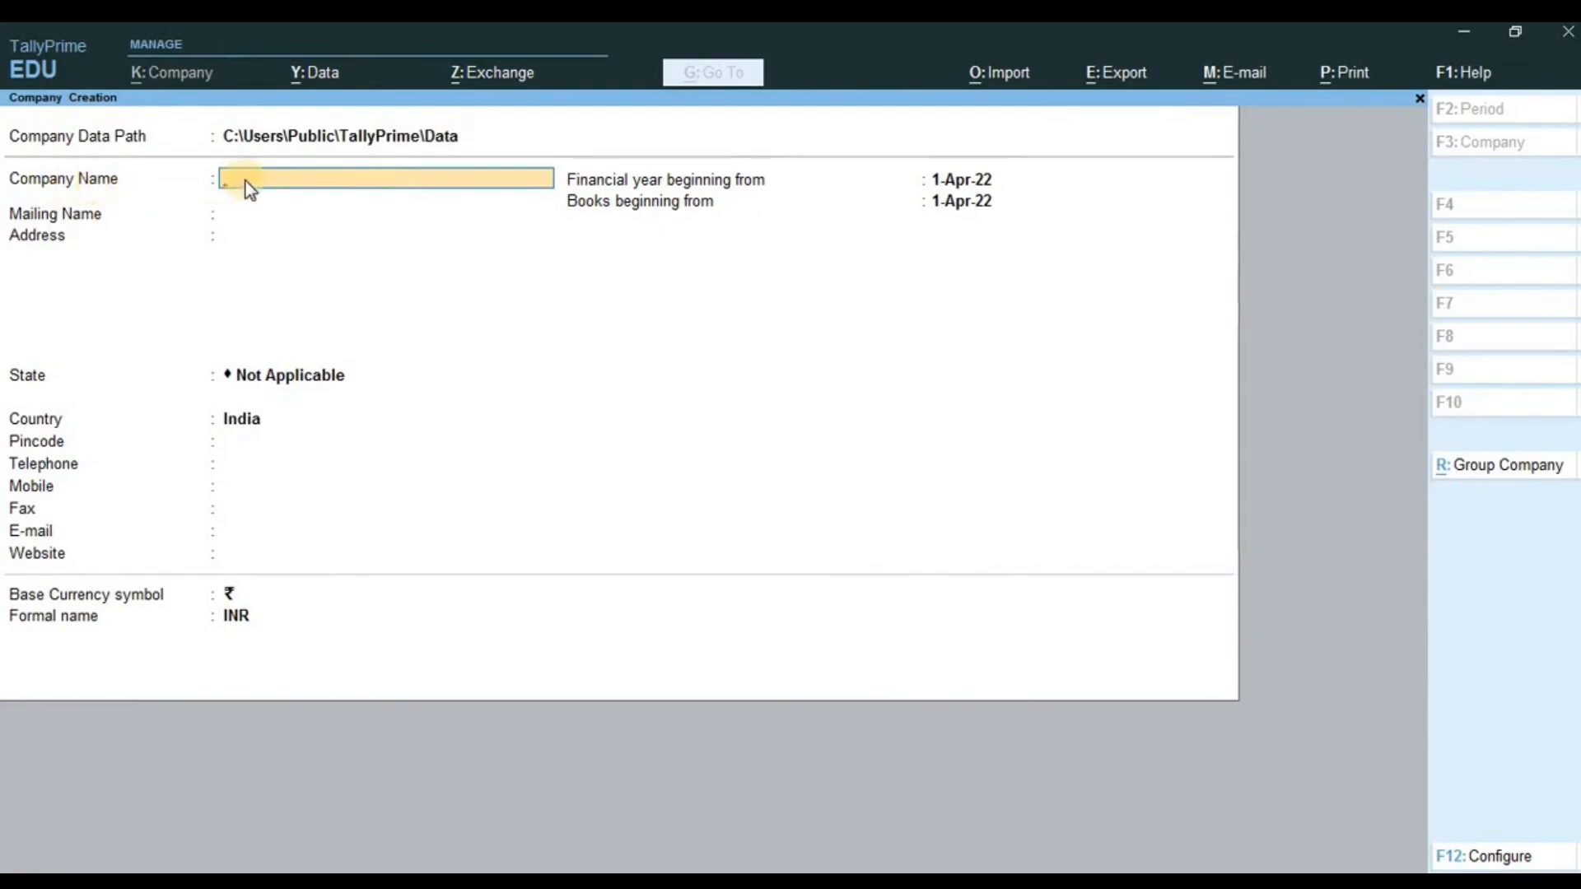
- Name the company VIMAL COMPUTER and keep the matching mailing name
text(AL COMPUTER)
key(Return)
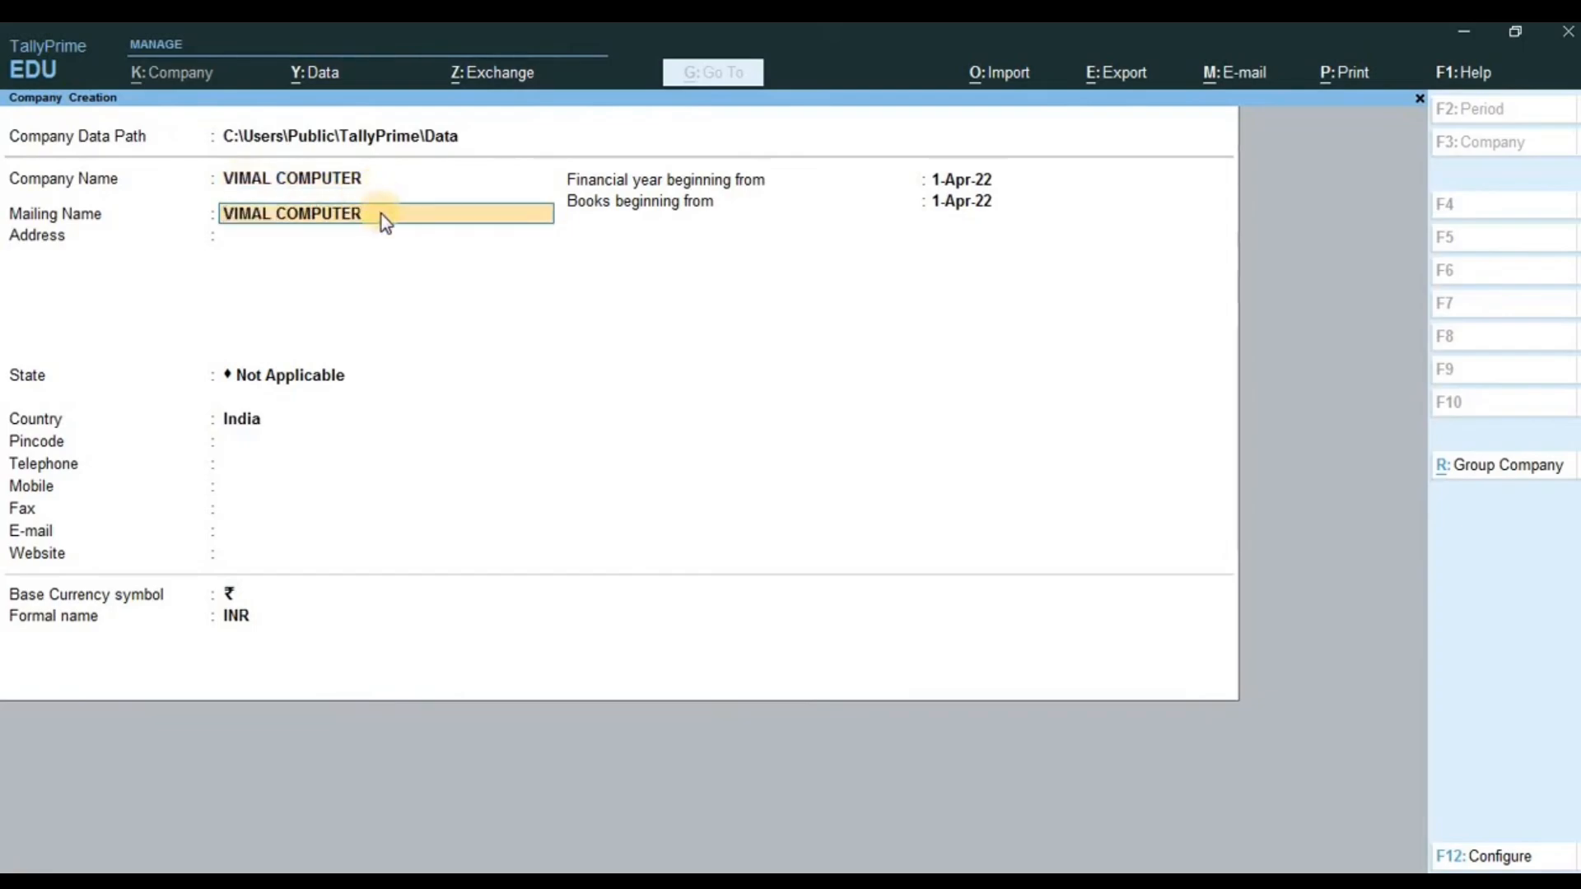
key(Return)
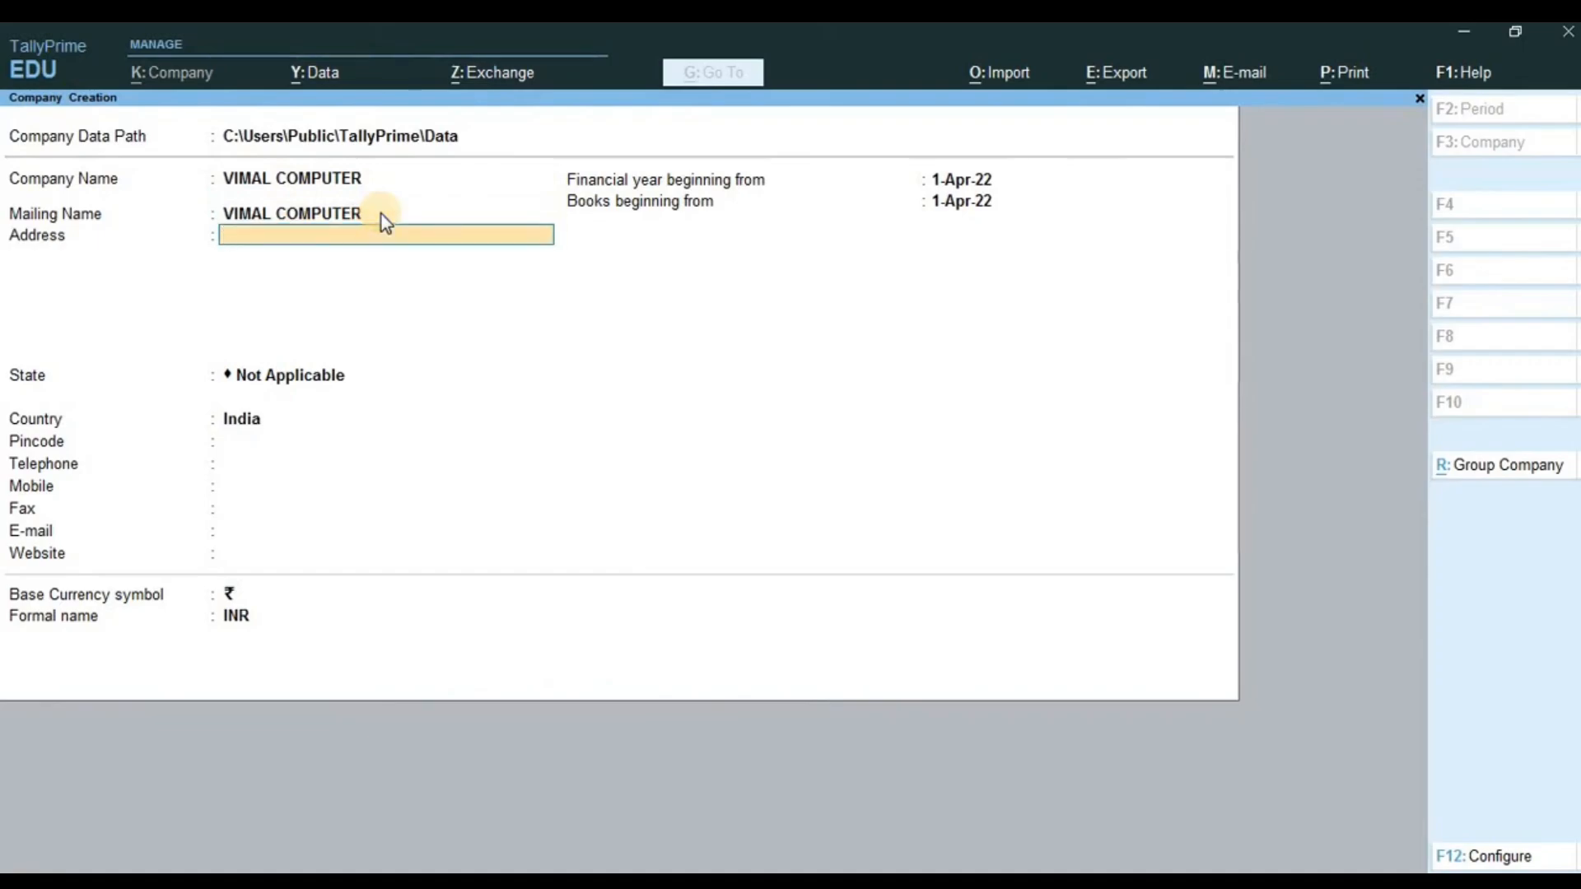
- Enter the company's three-line address and finish the address block
key(Return)
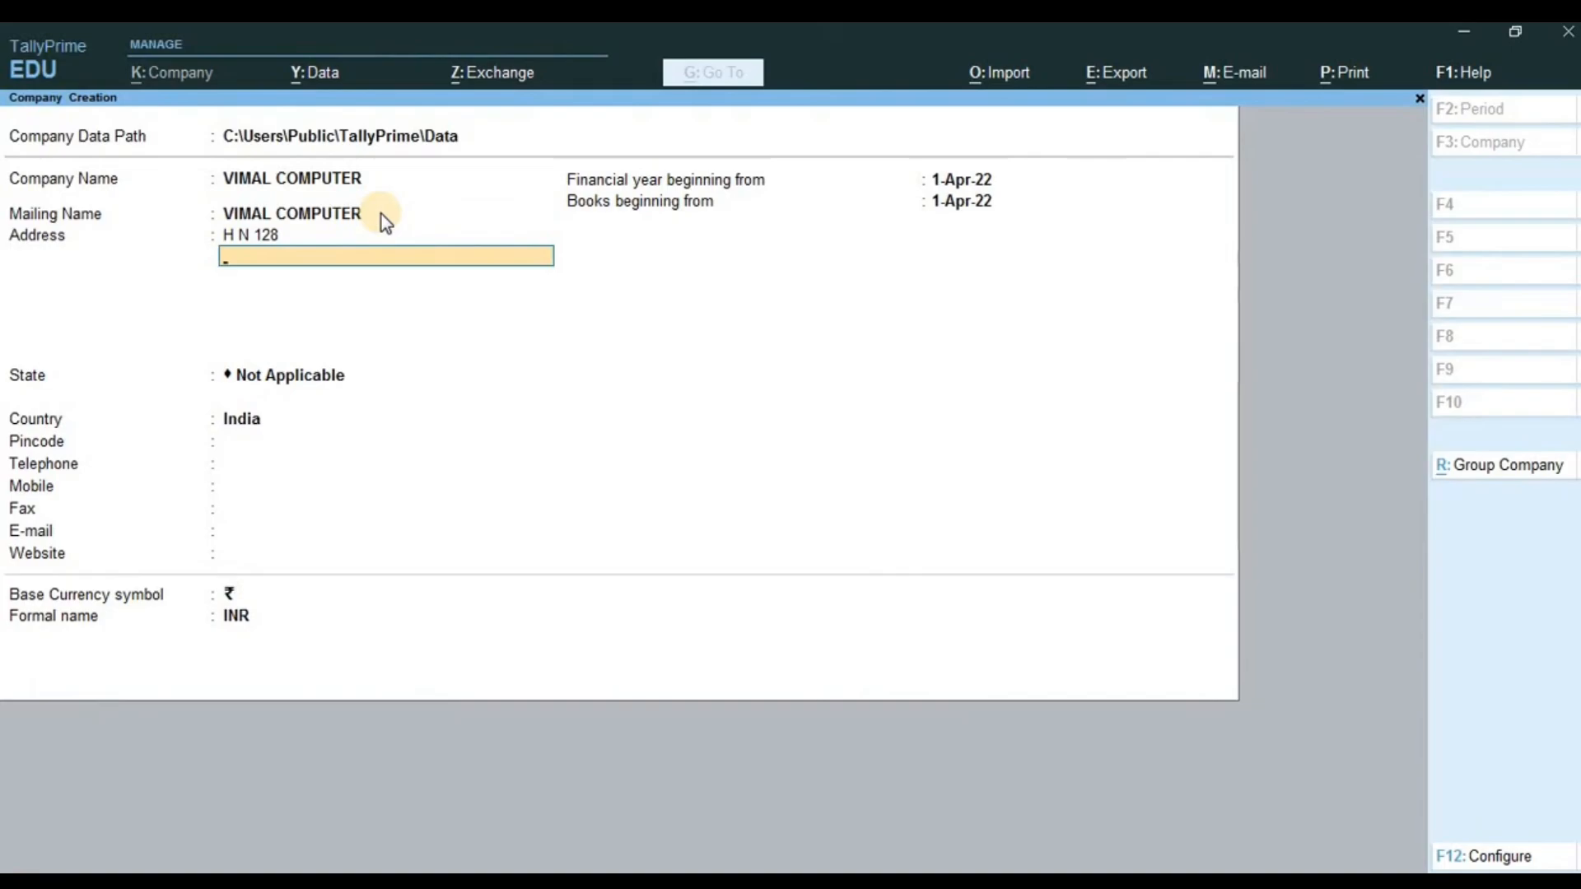
key(Return)
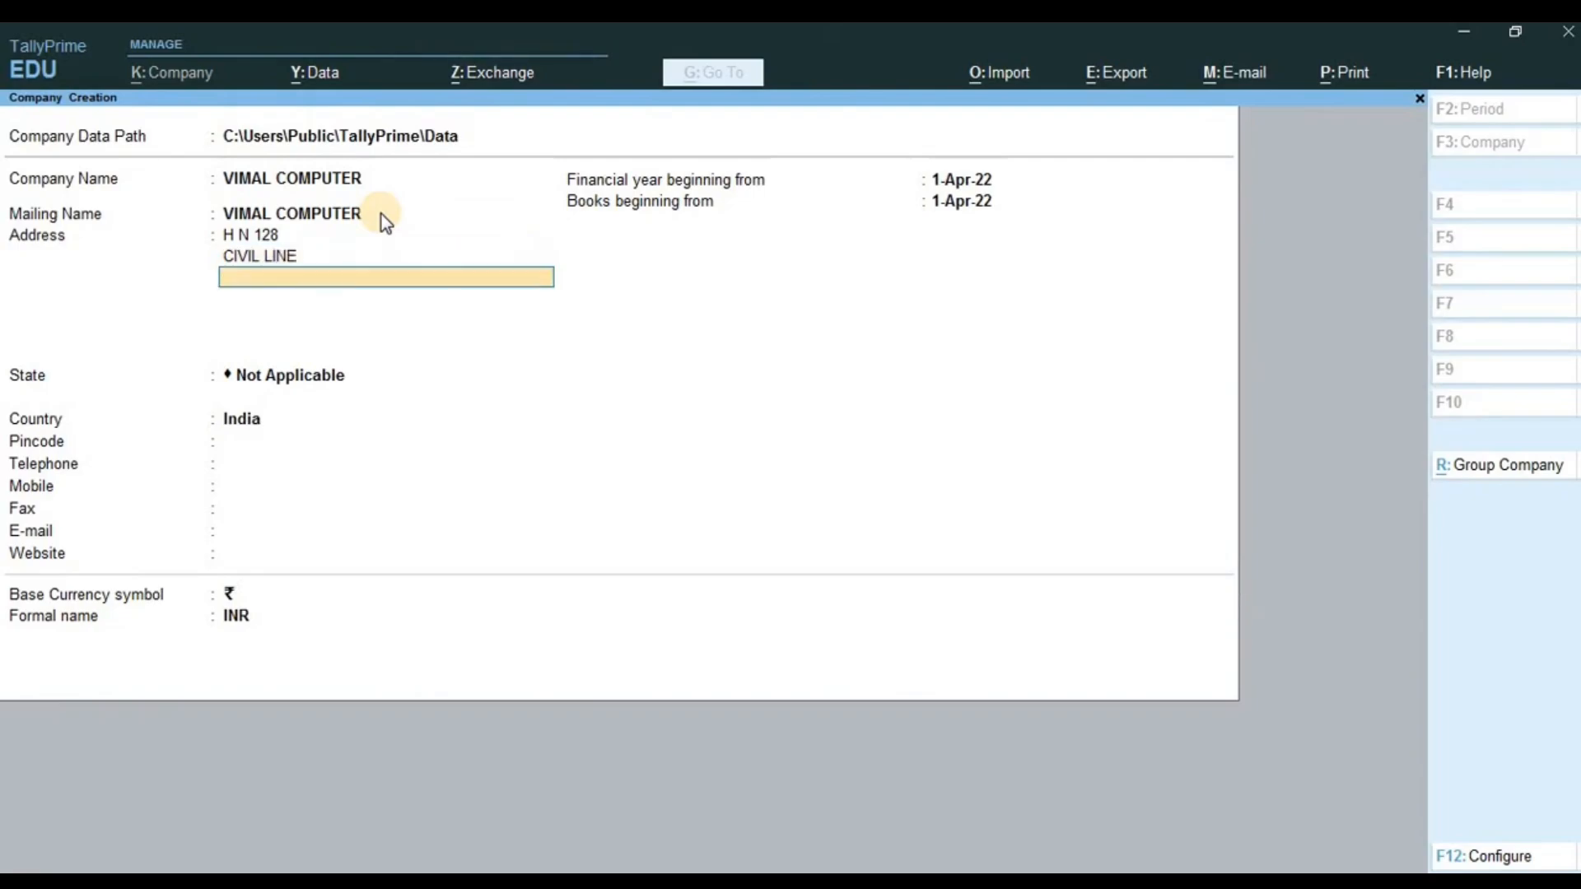
key(Return)
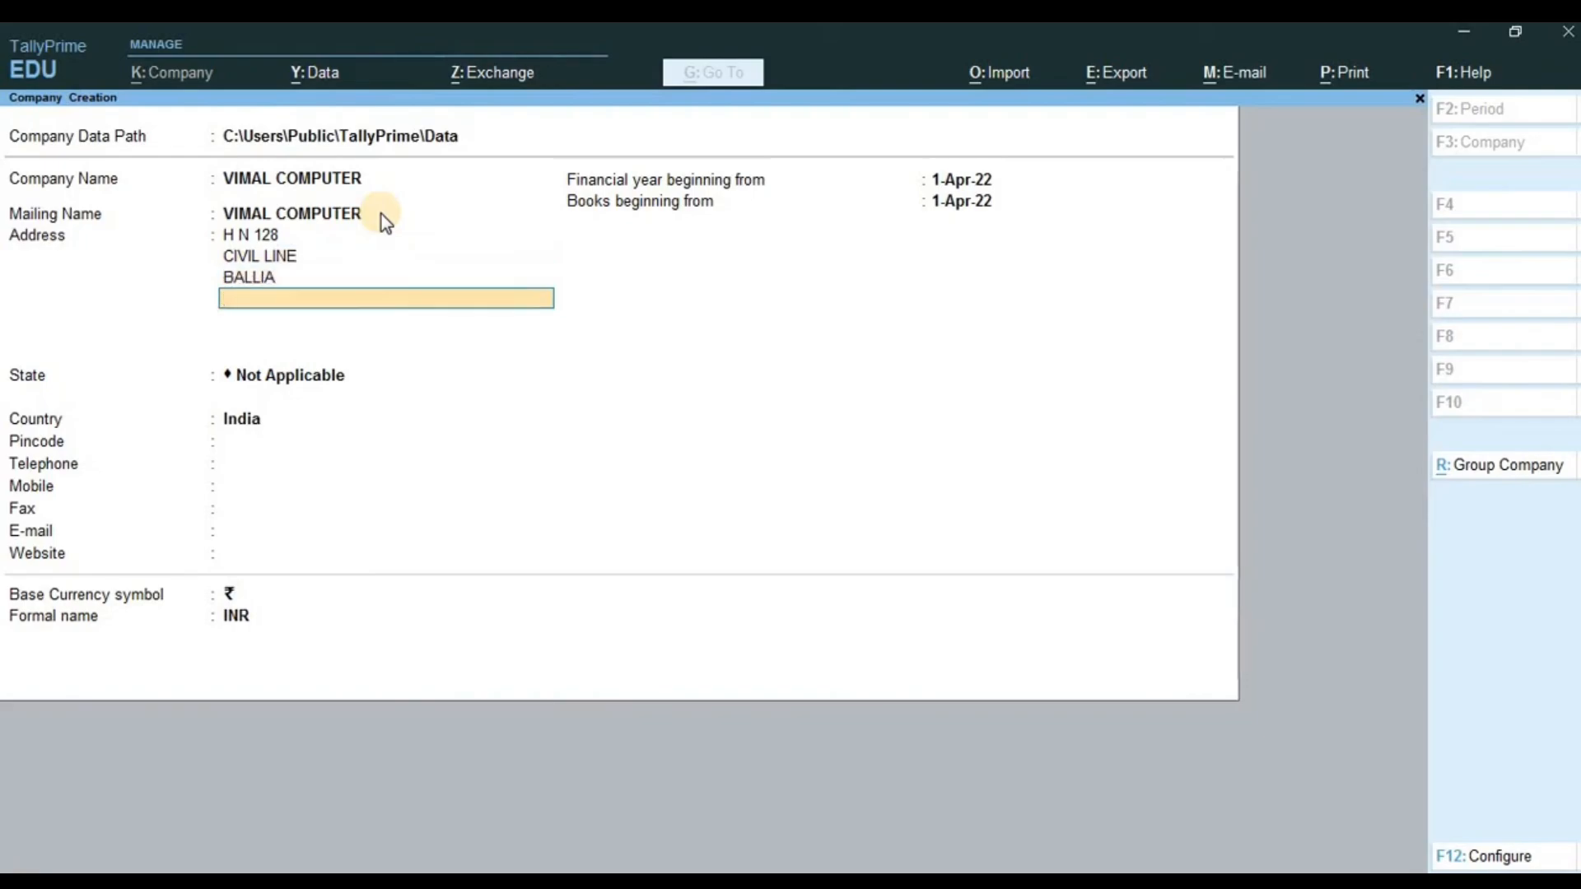
key(Return)
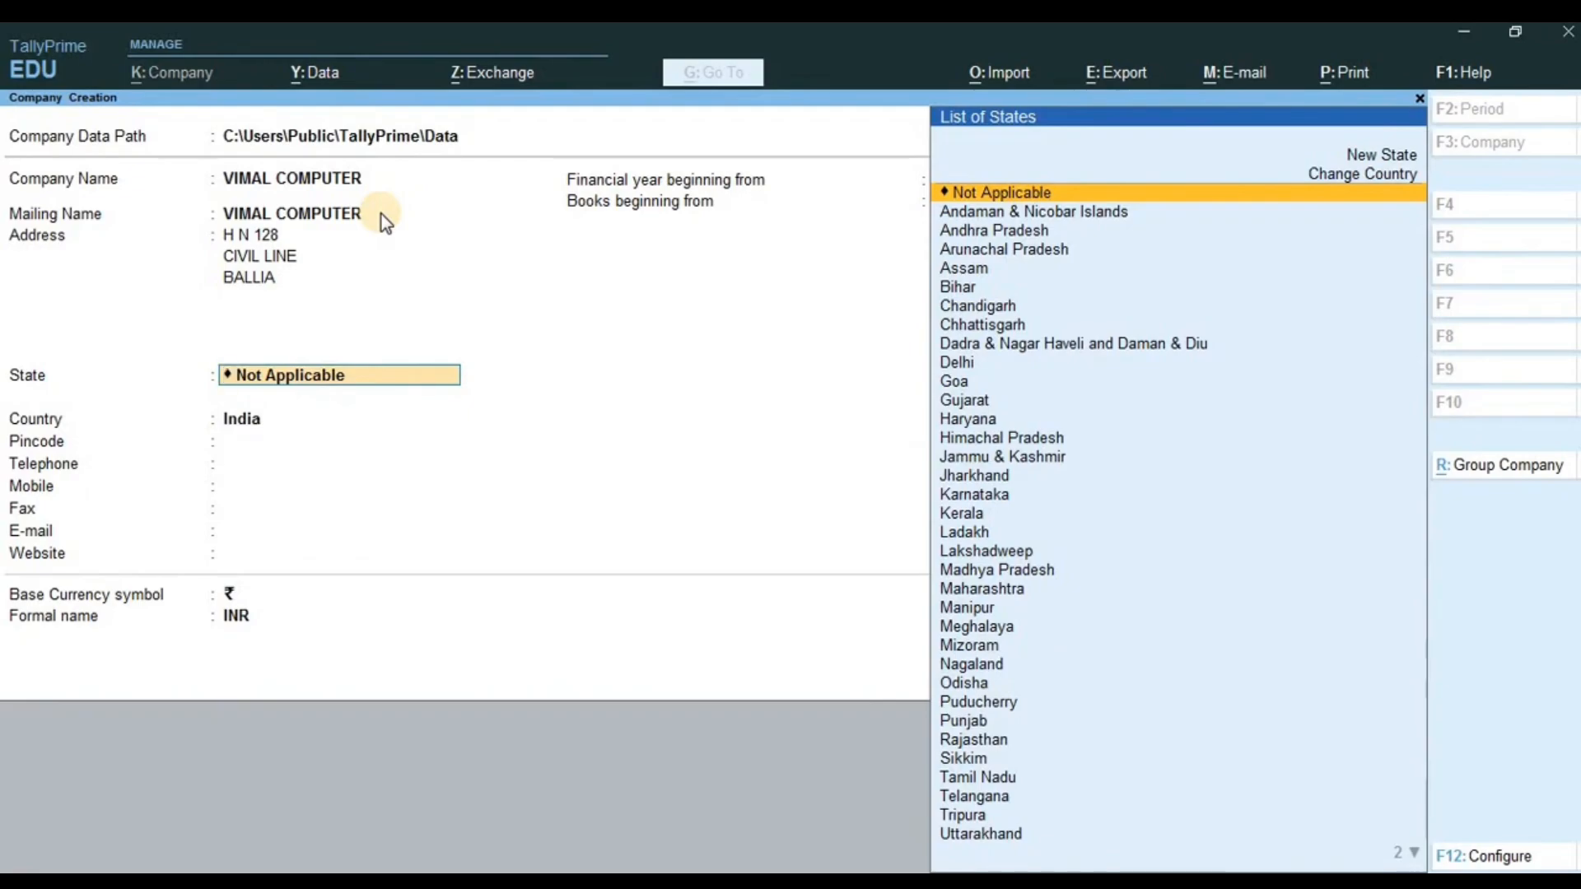
- Pick Uttar Pradesh from the List of States
key(Down)
key(Down)
key(Down)
key(Down)
key(Down)
key(Down)
key(Down)
key(Down)
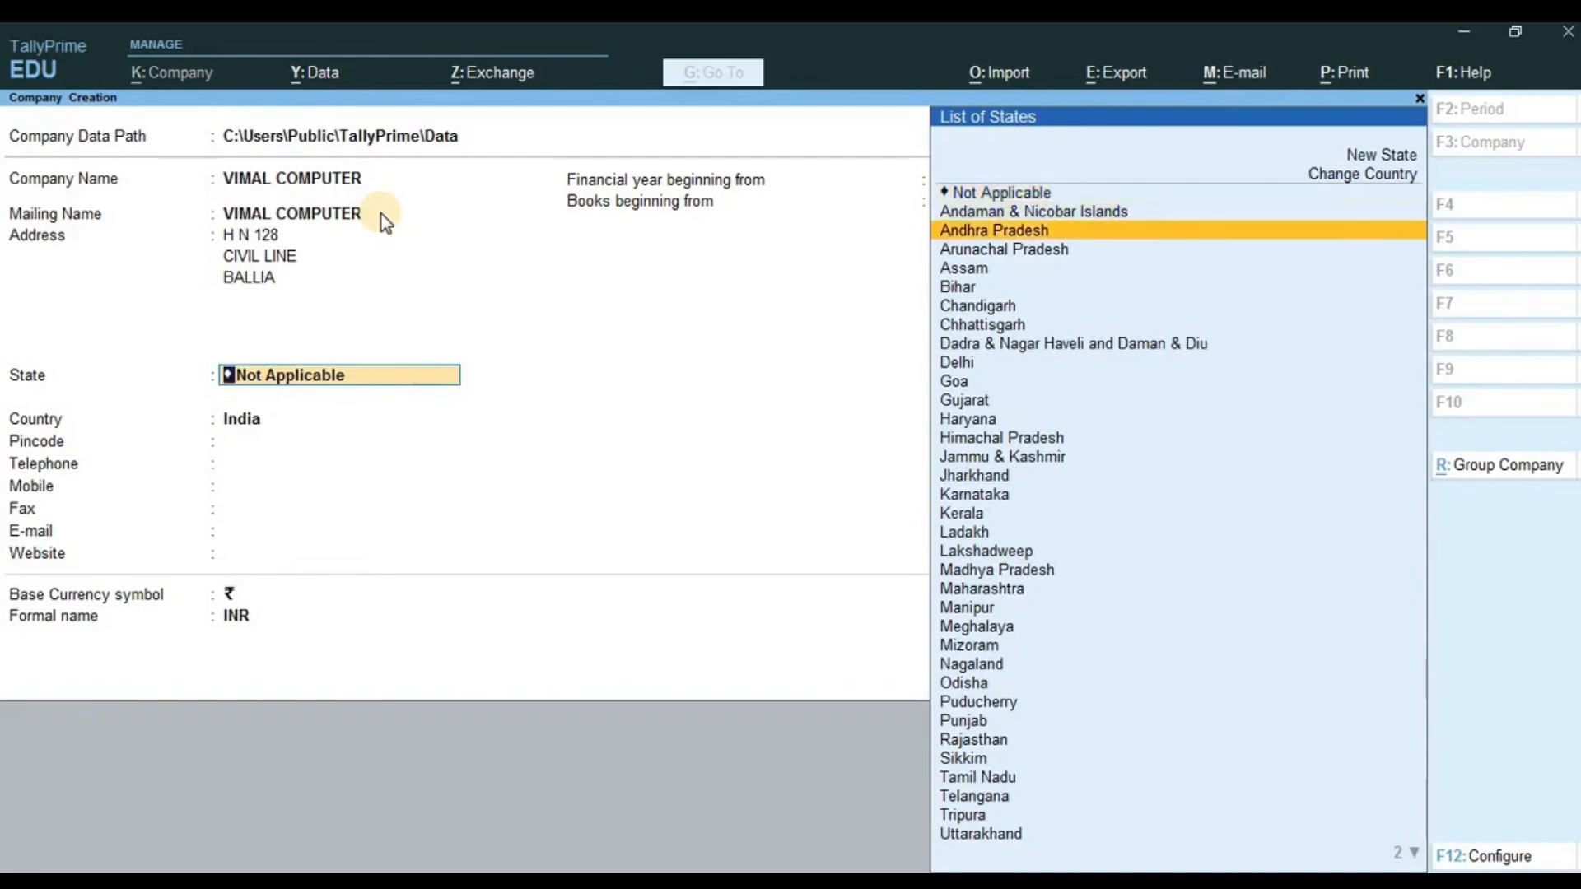
key(Down)
key(Down)
key(Down)
key(Down)
key(Down)
key(Down)
key(Down)
key(Down)
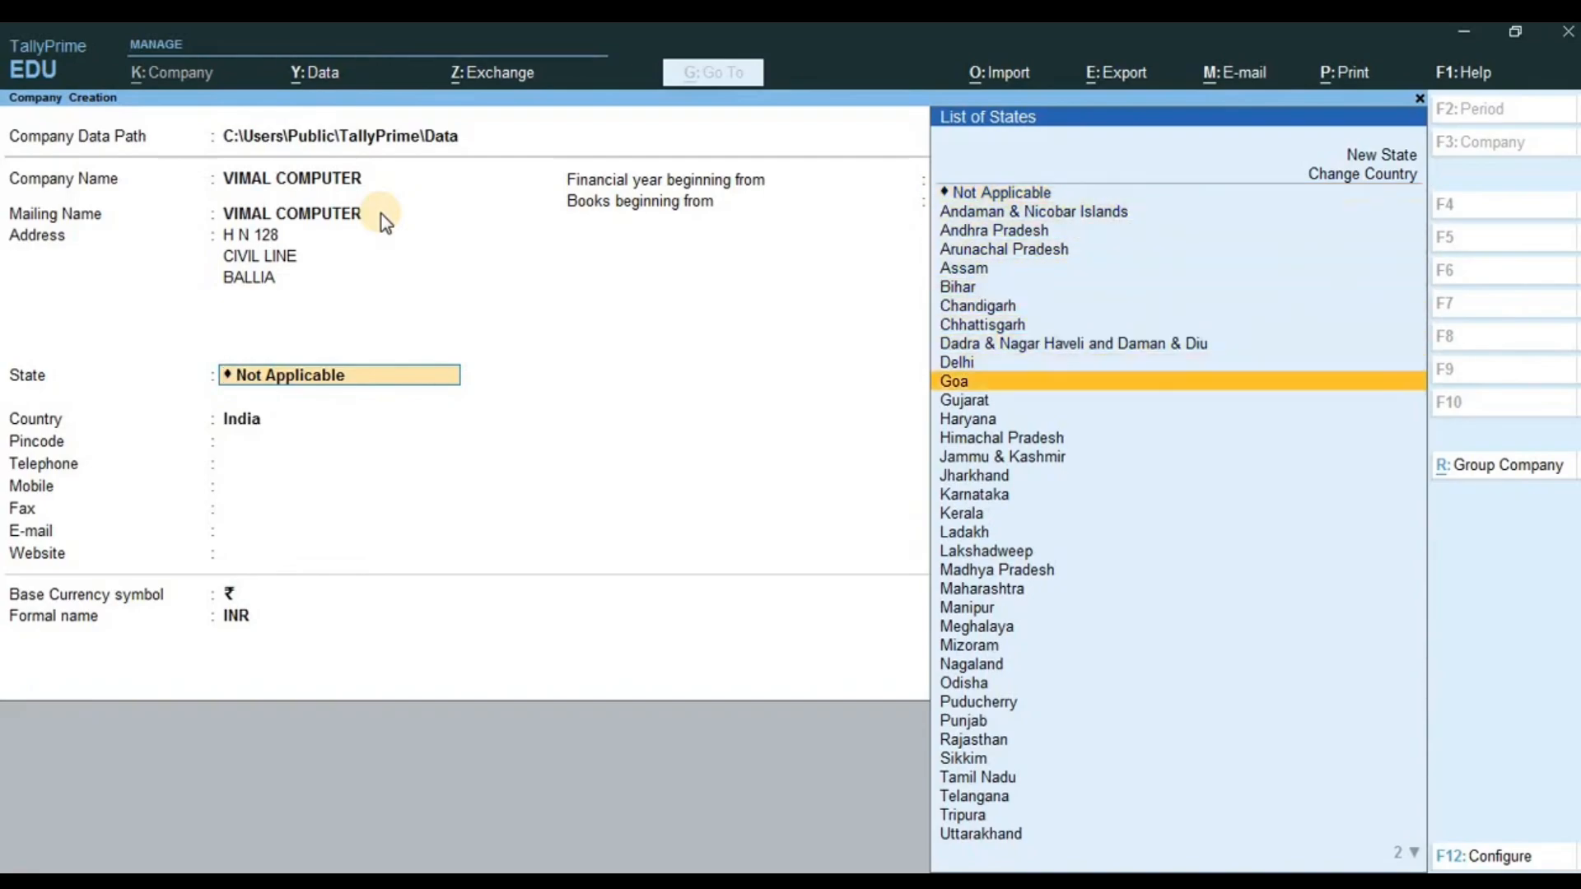
key(Down)
key(Down)
key(Down)
key(Down)
key(Down)
key(Down)
key(Down)
key(Down)
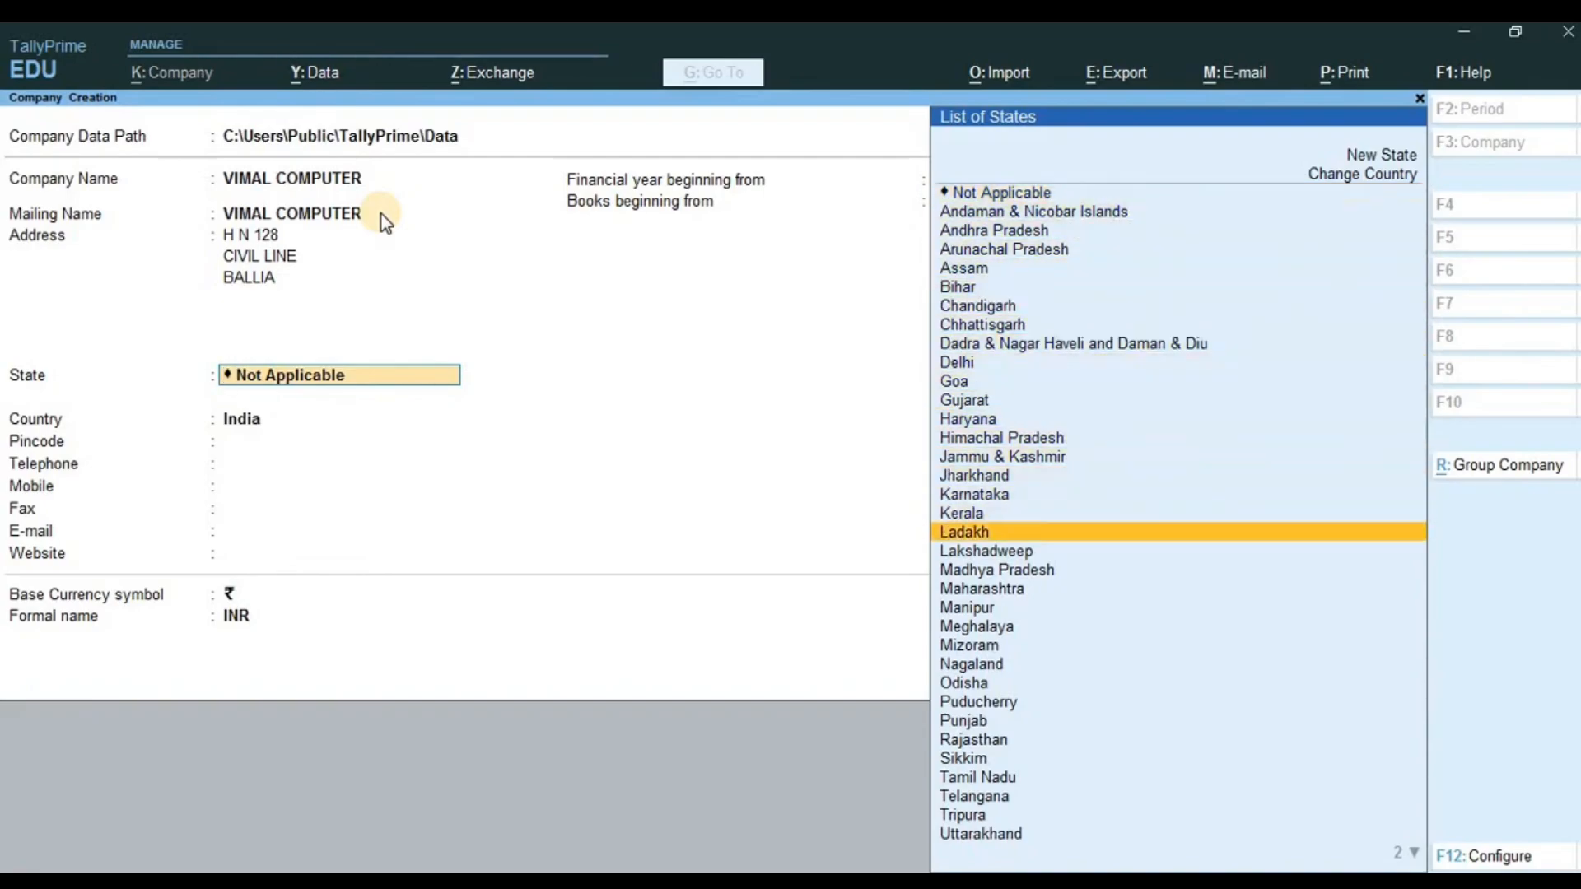
key(Down)
key(Down)
key(Down)
key(Down)
key(Down)
key(Down)
key(Down)
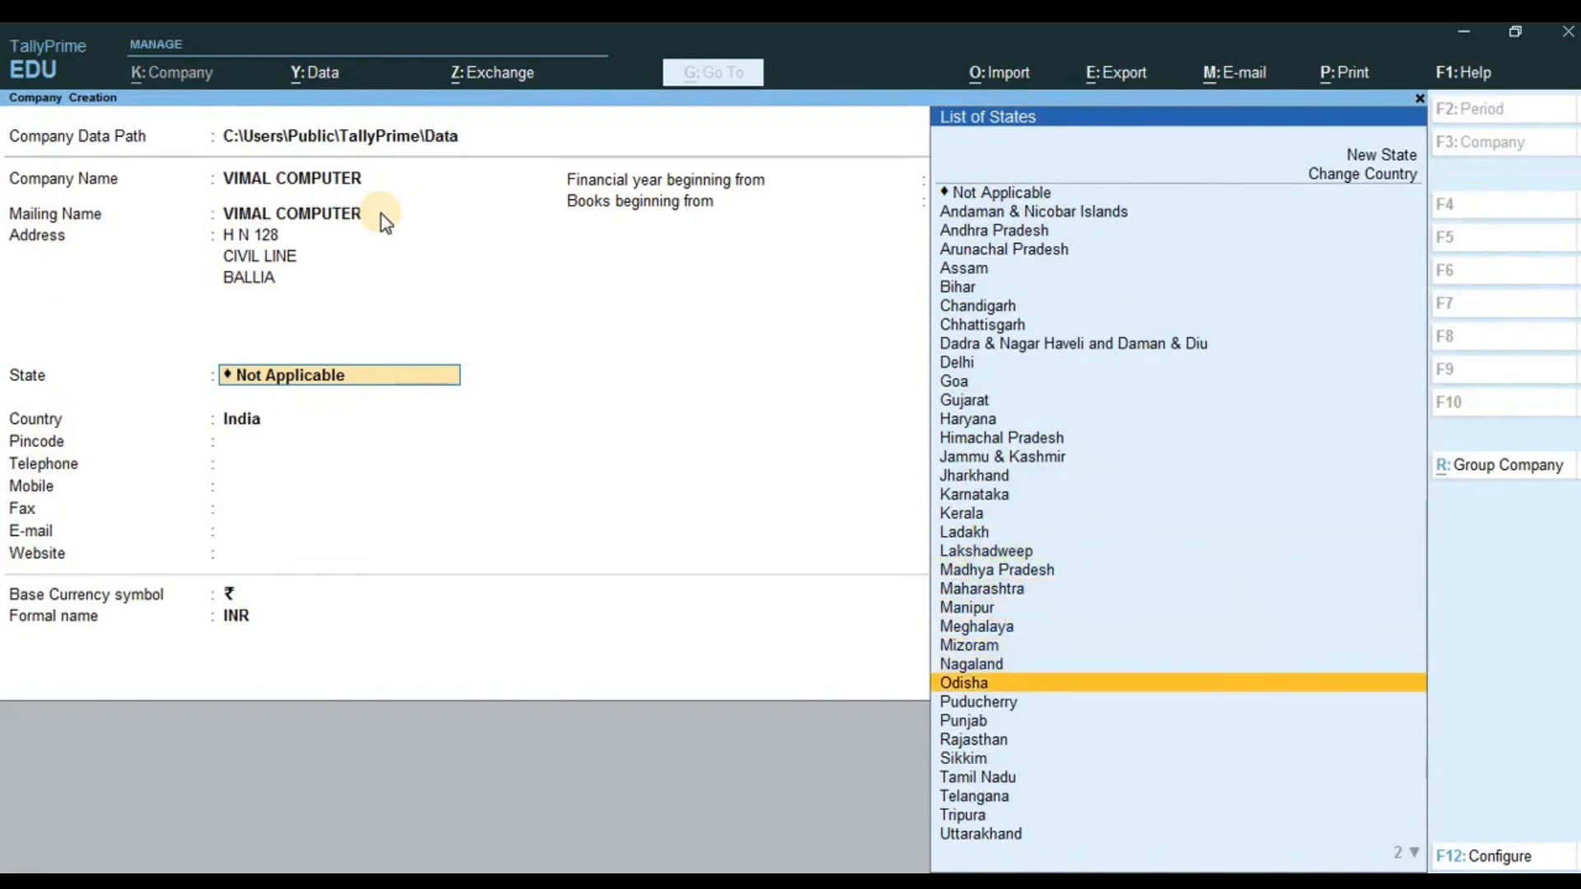
key(Down)
key(Down)
key(Down)
key(Down)
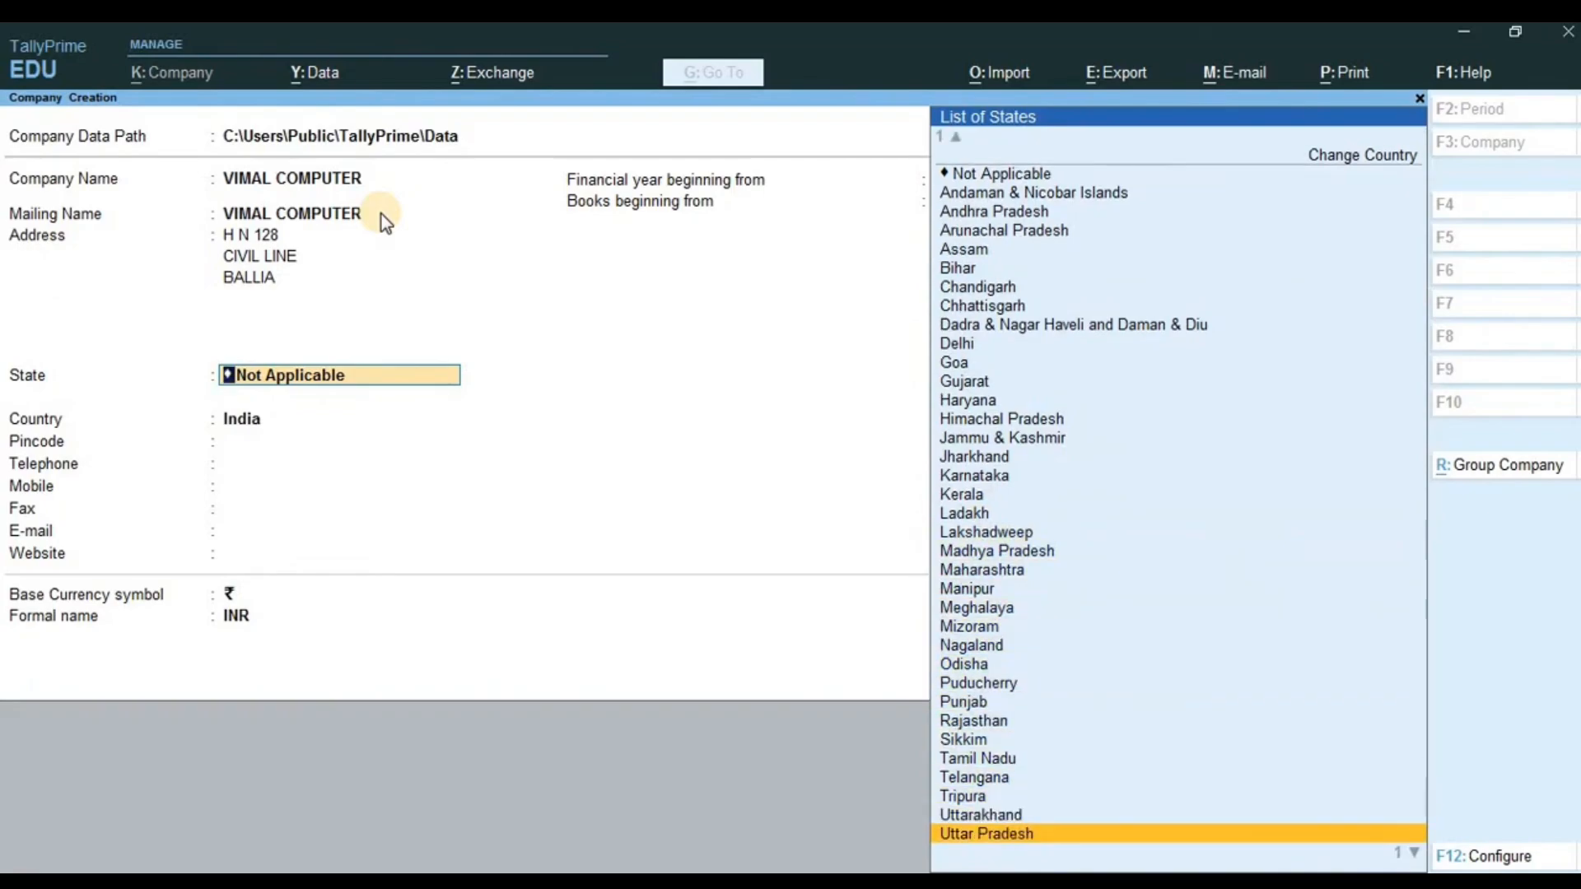
key(Return)
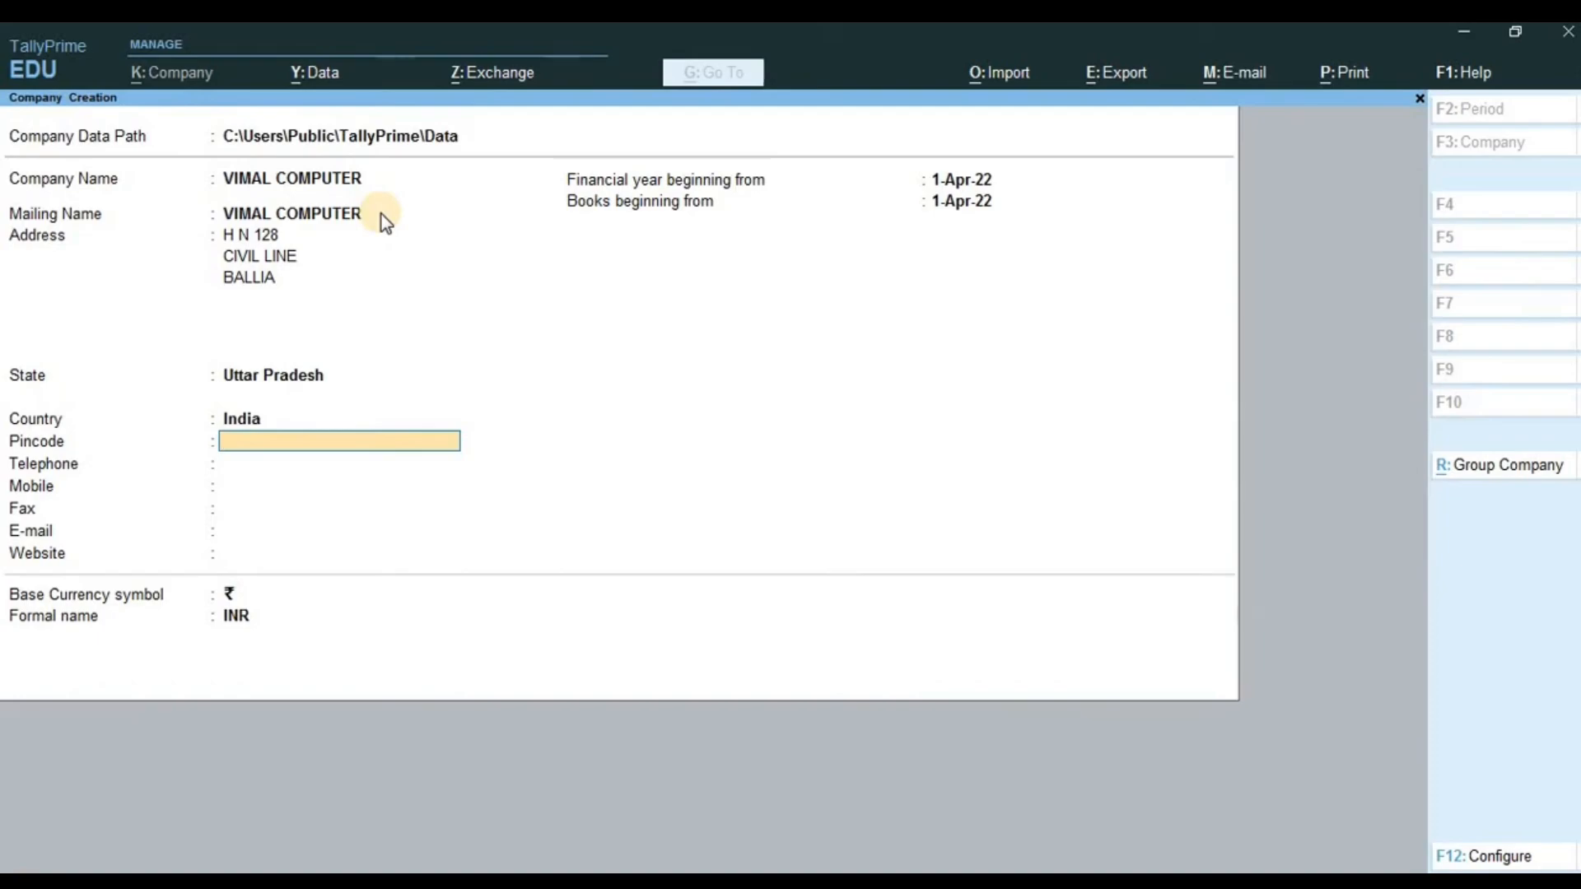
- Enter the pincode, leave telephone blank, and enter the full mobile number
text(277001)
key(Return)
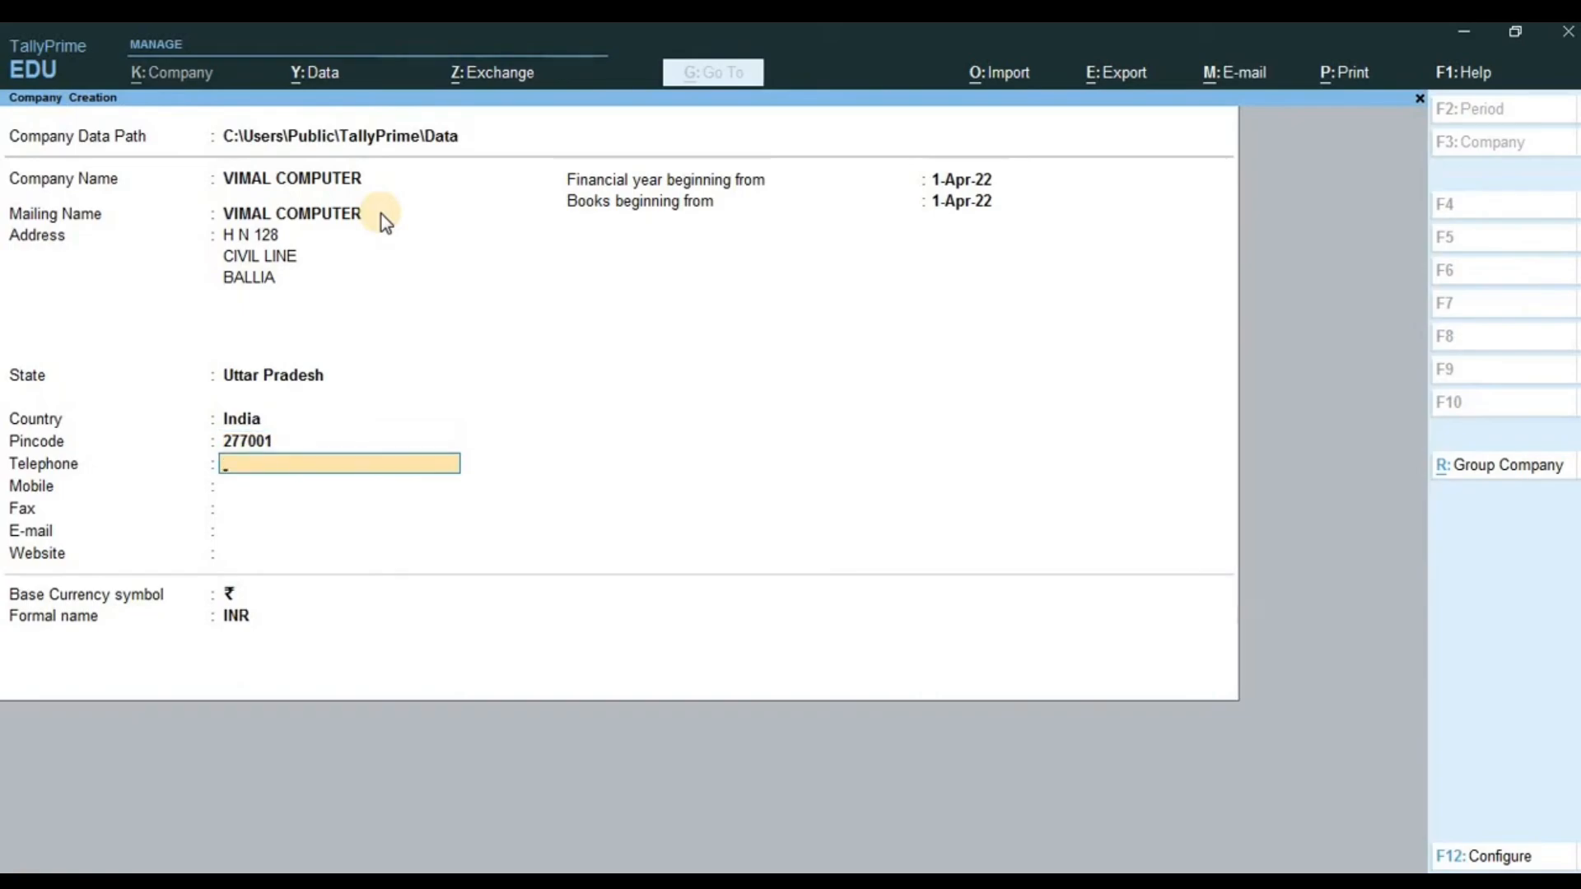
key(Return)
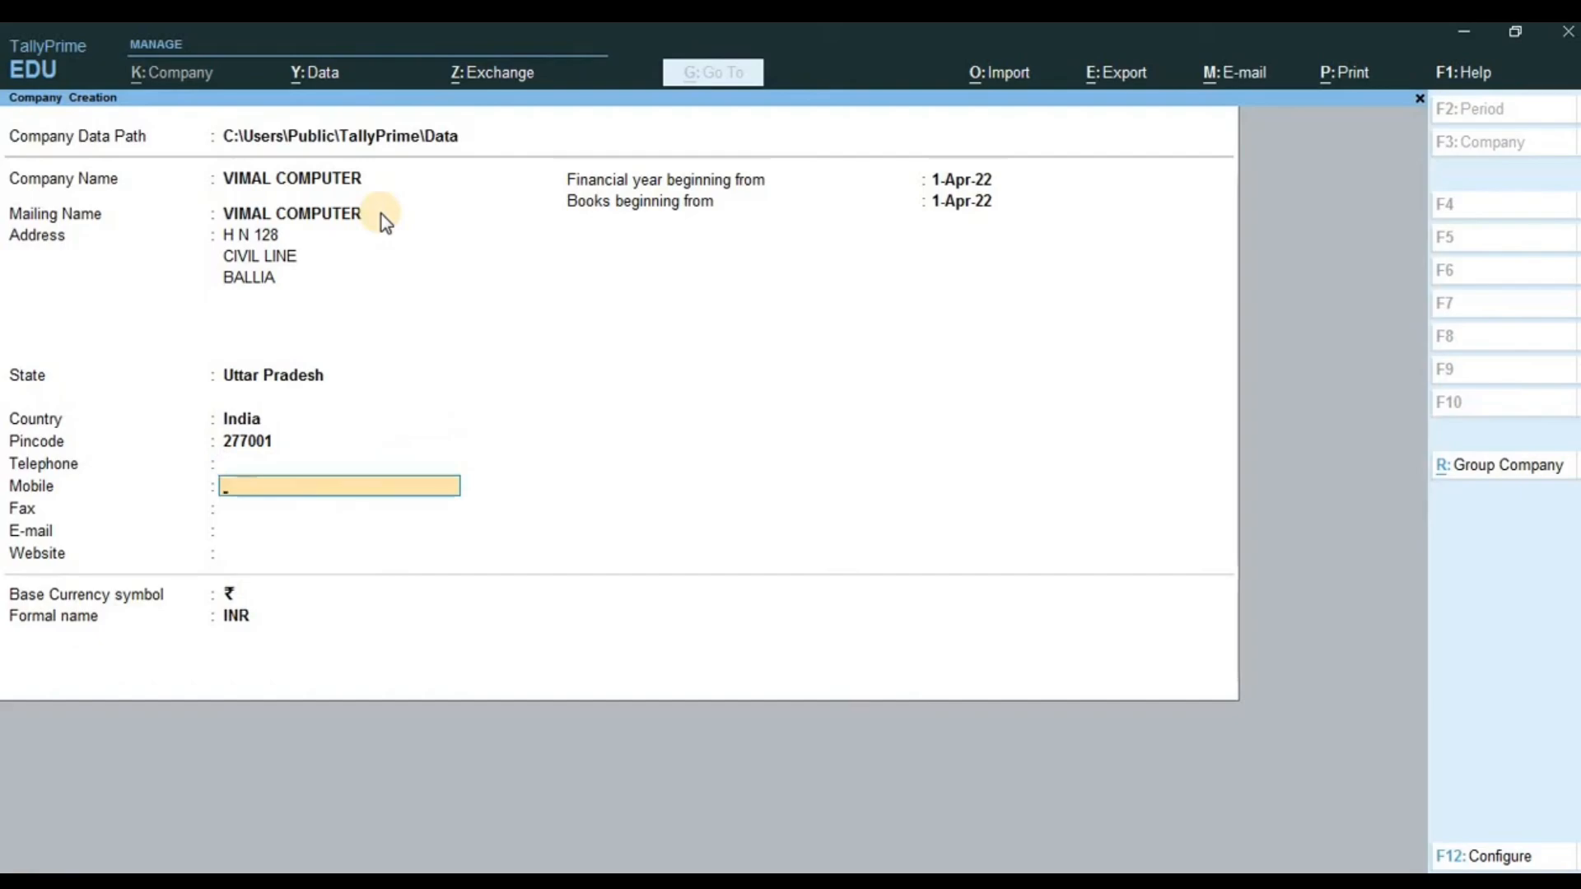
text(983)
key(Return)
key(BackSpace)
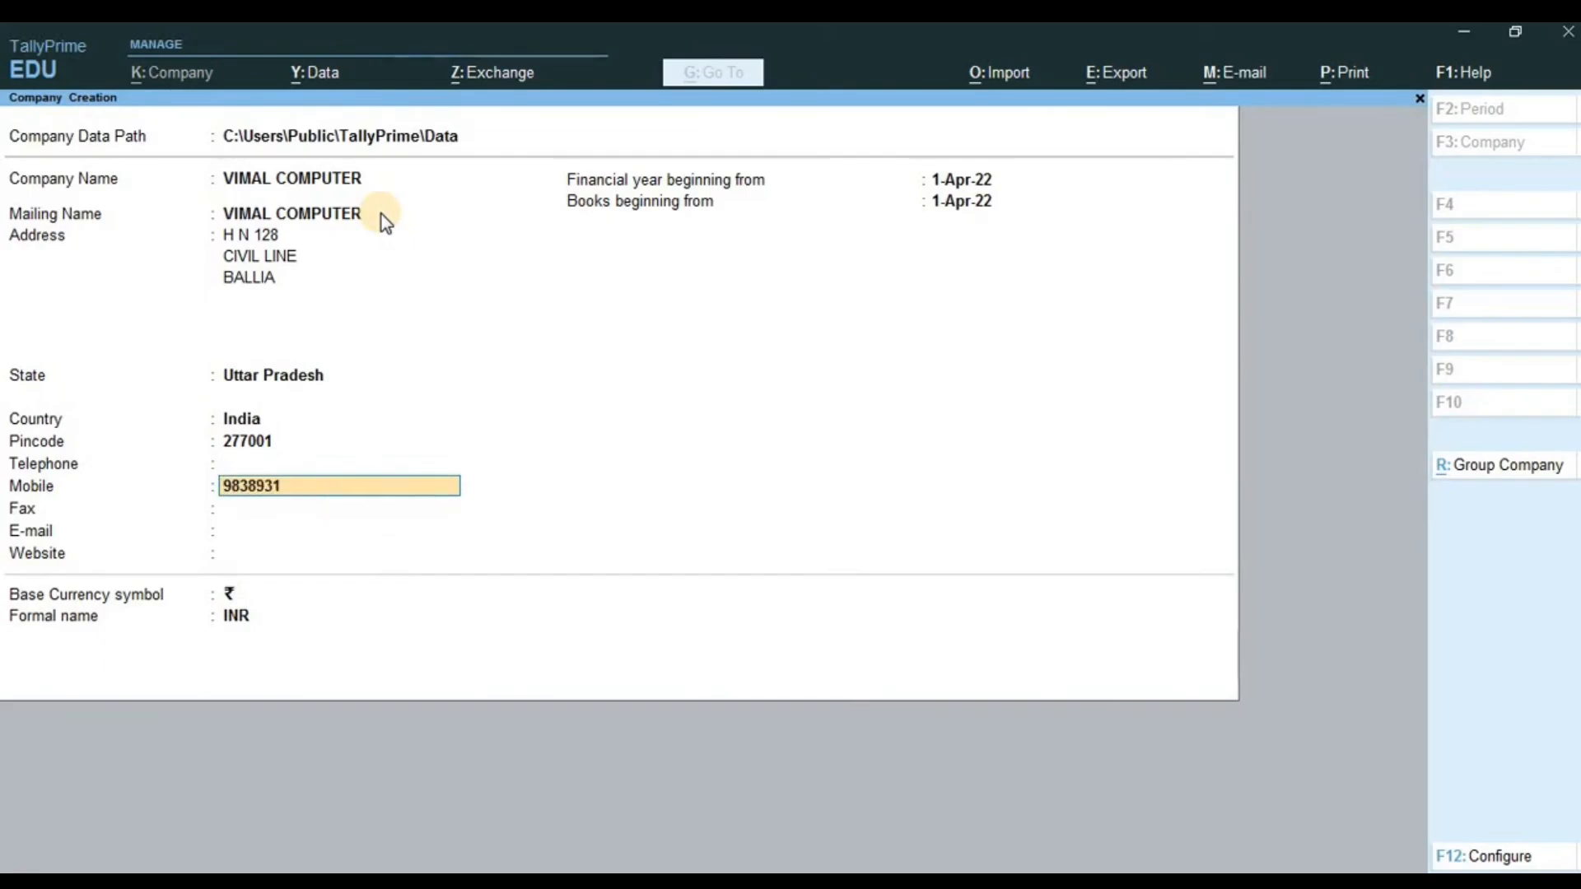
key(Return)
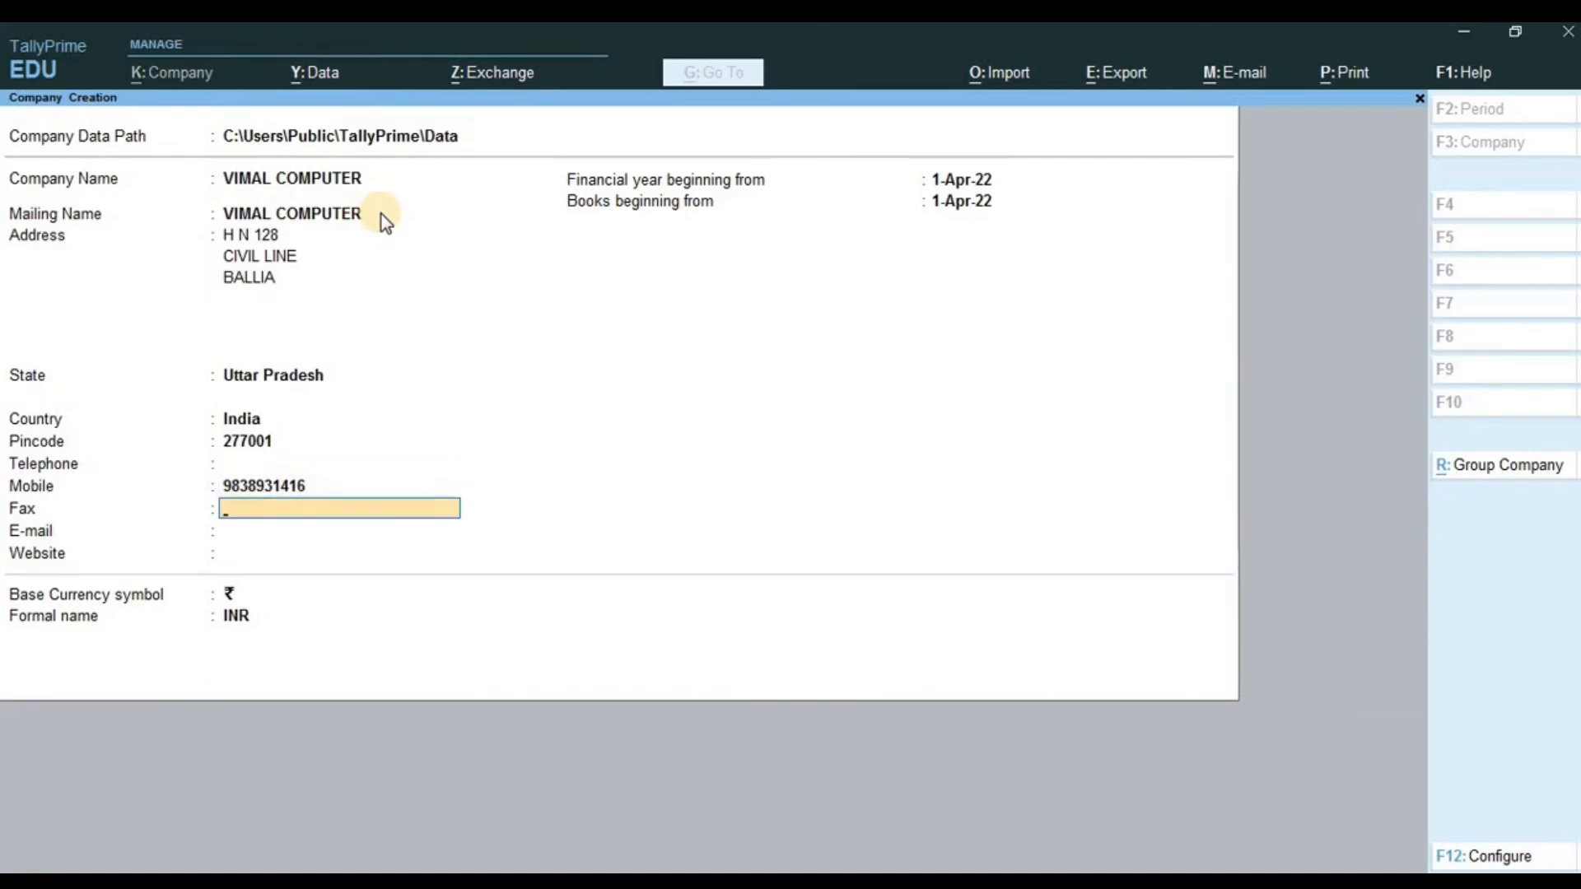
key(BackSpace)
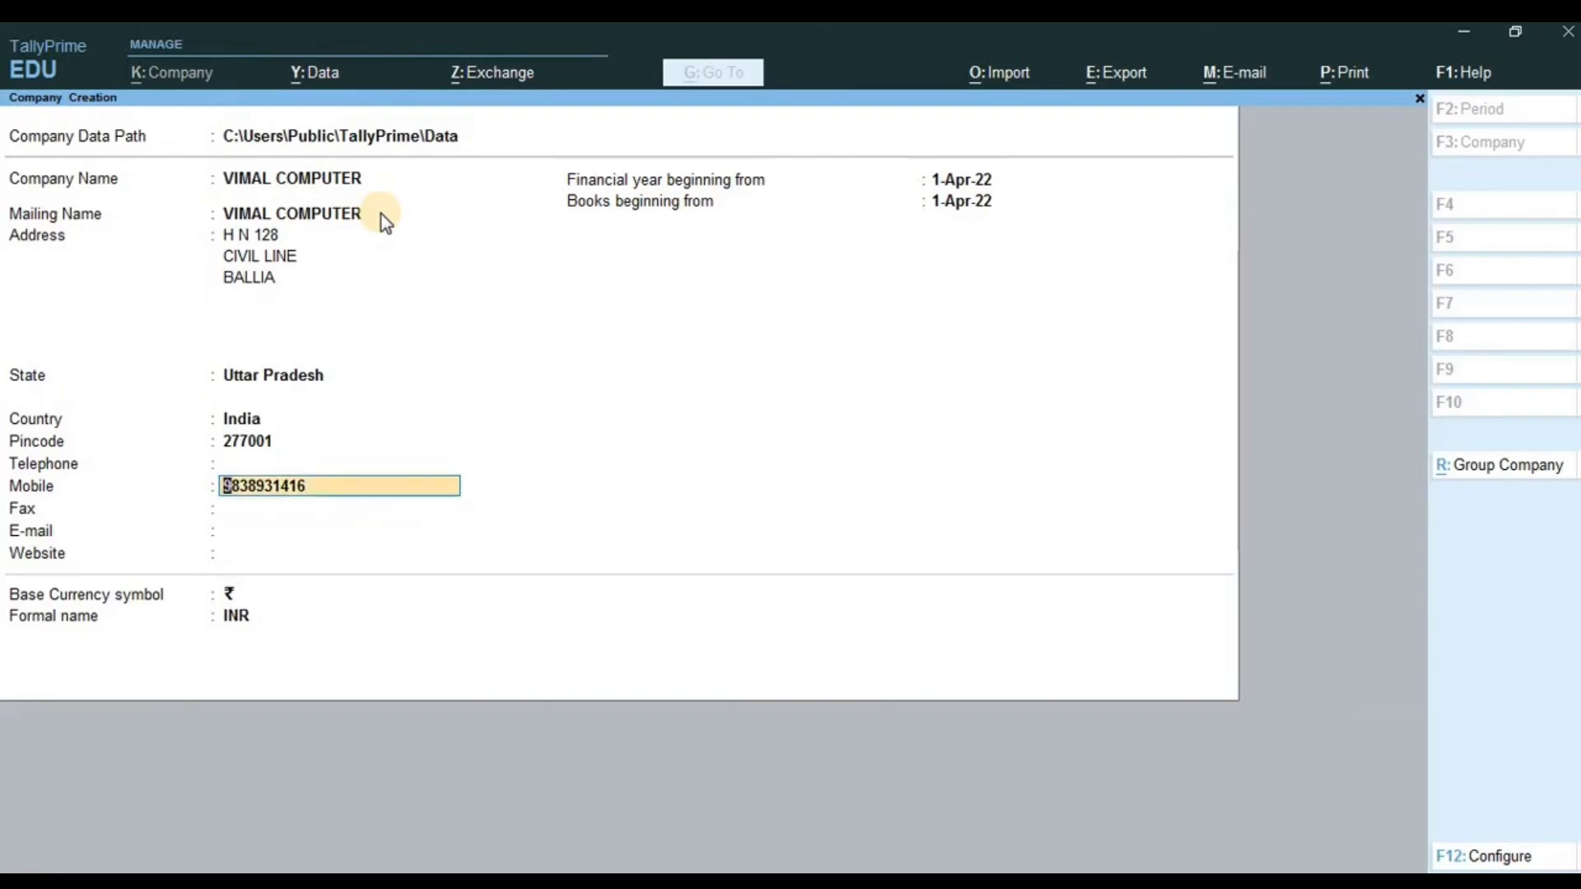
key(Return)
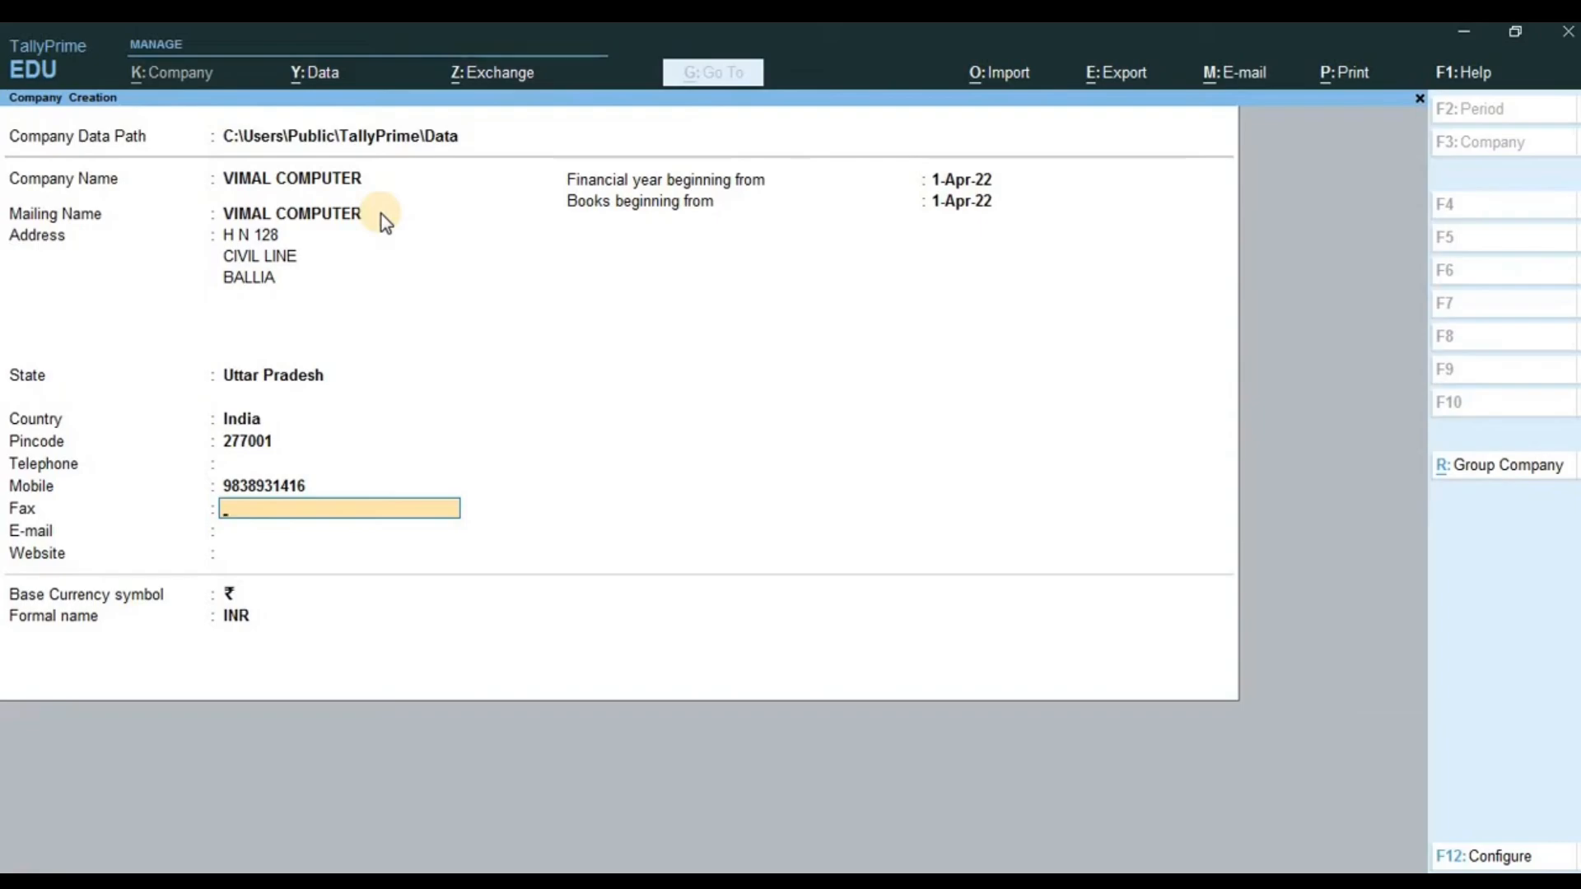
- Leave fax blank, enter the company's e-mail address, and leave website blank
key(Return)
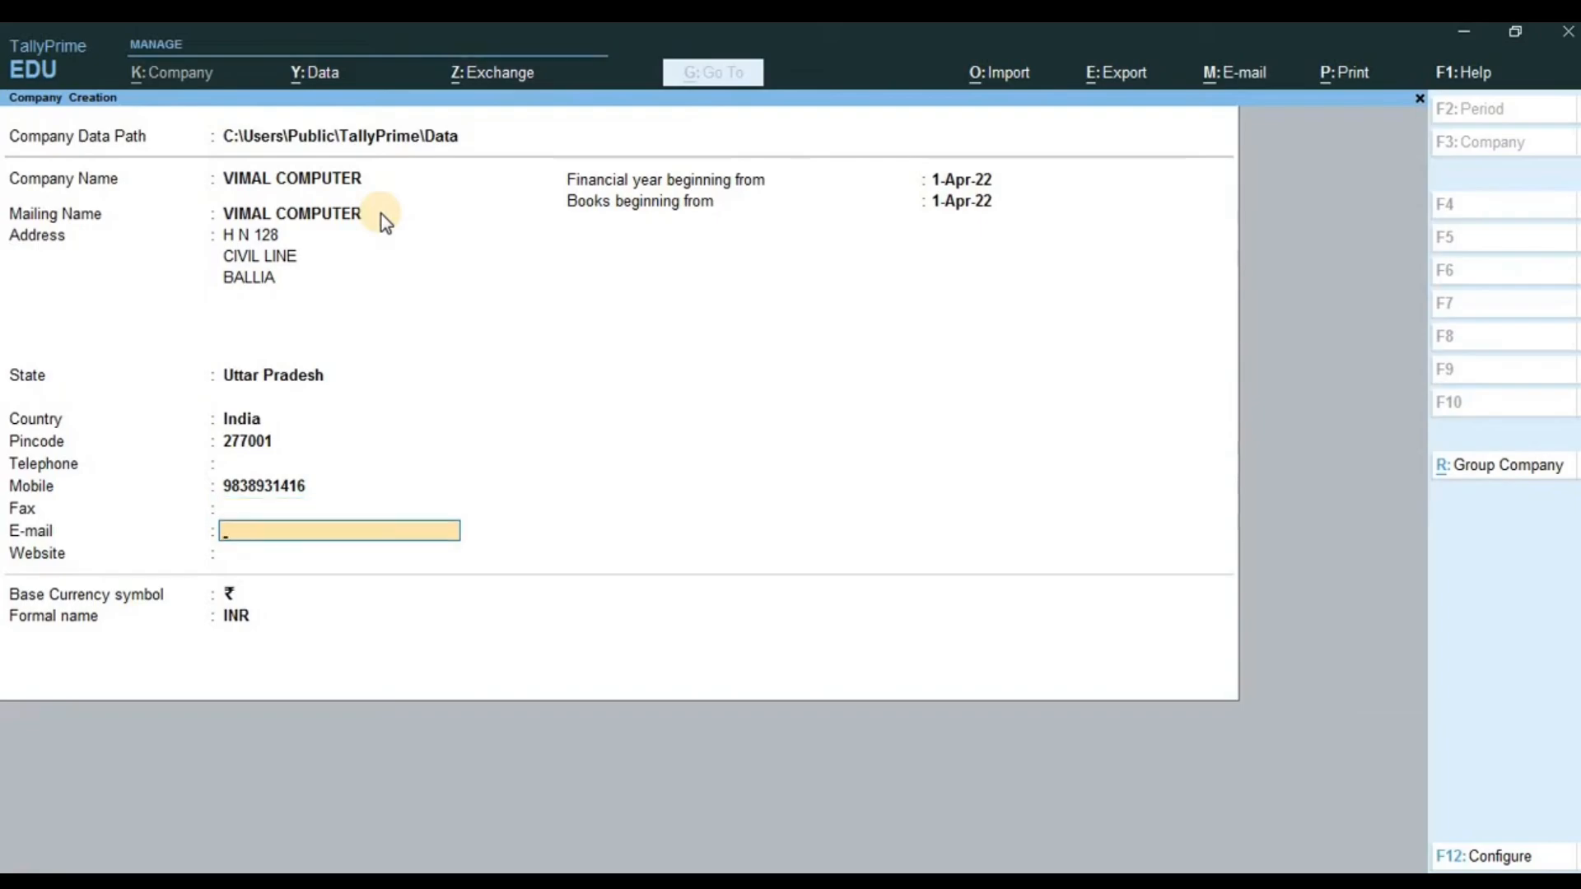
text(VIMA)
key(BackSpace)
key(BackSpace)
key(BackSpace)
key(BackSpace)
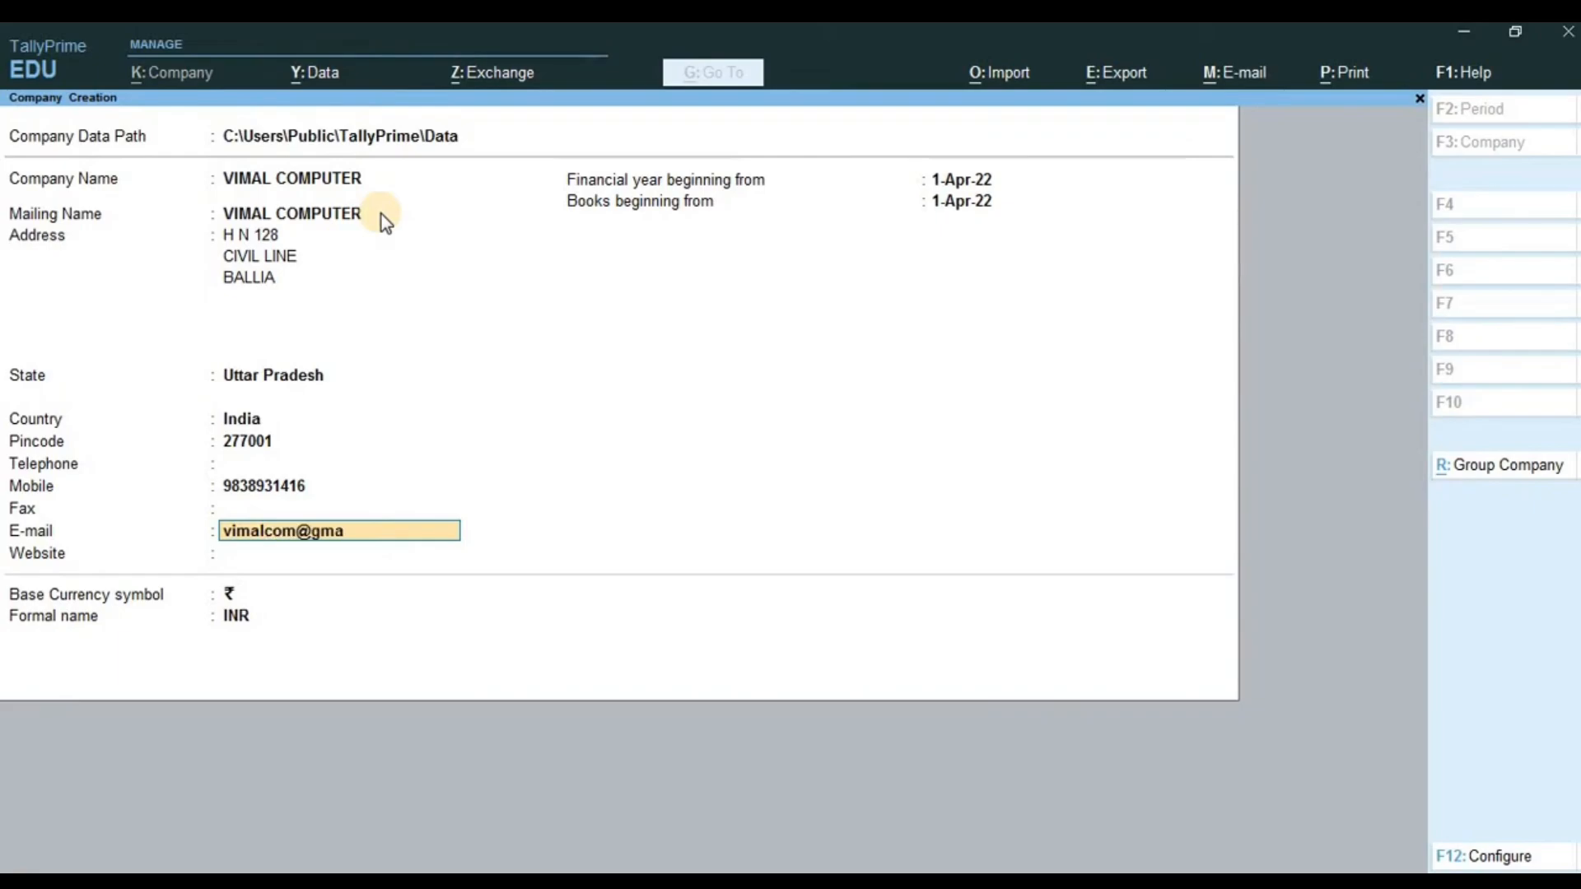
key(Return)
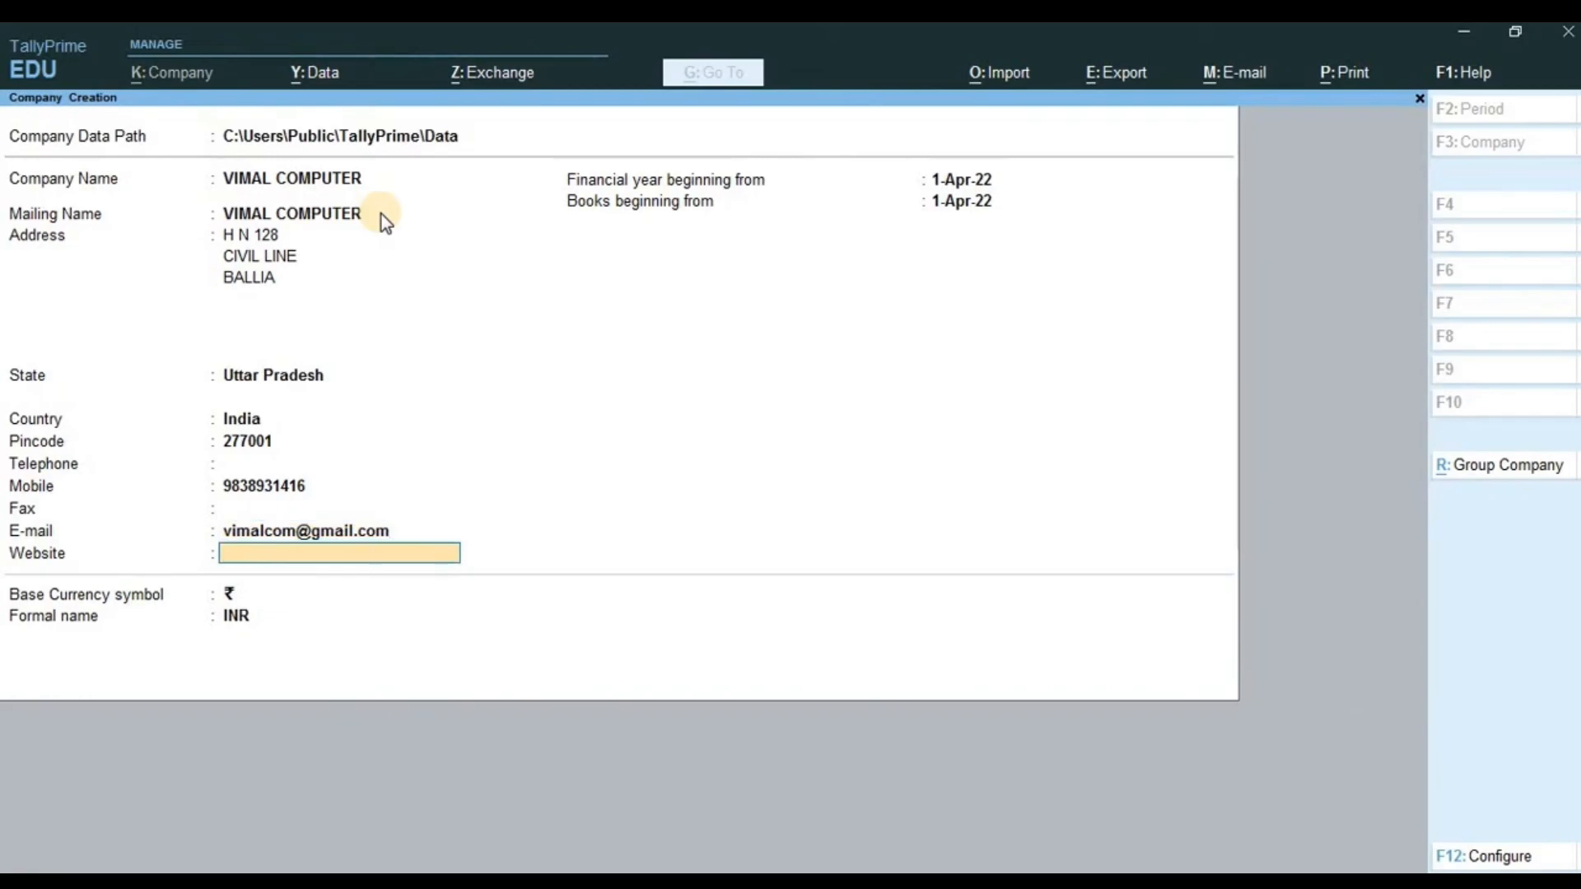
key(Return)
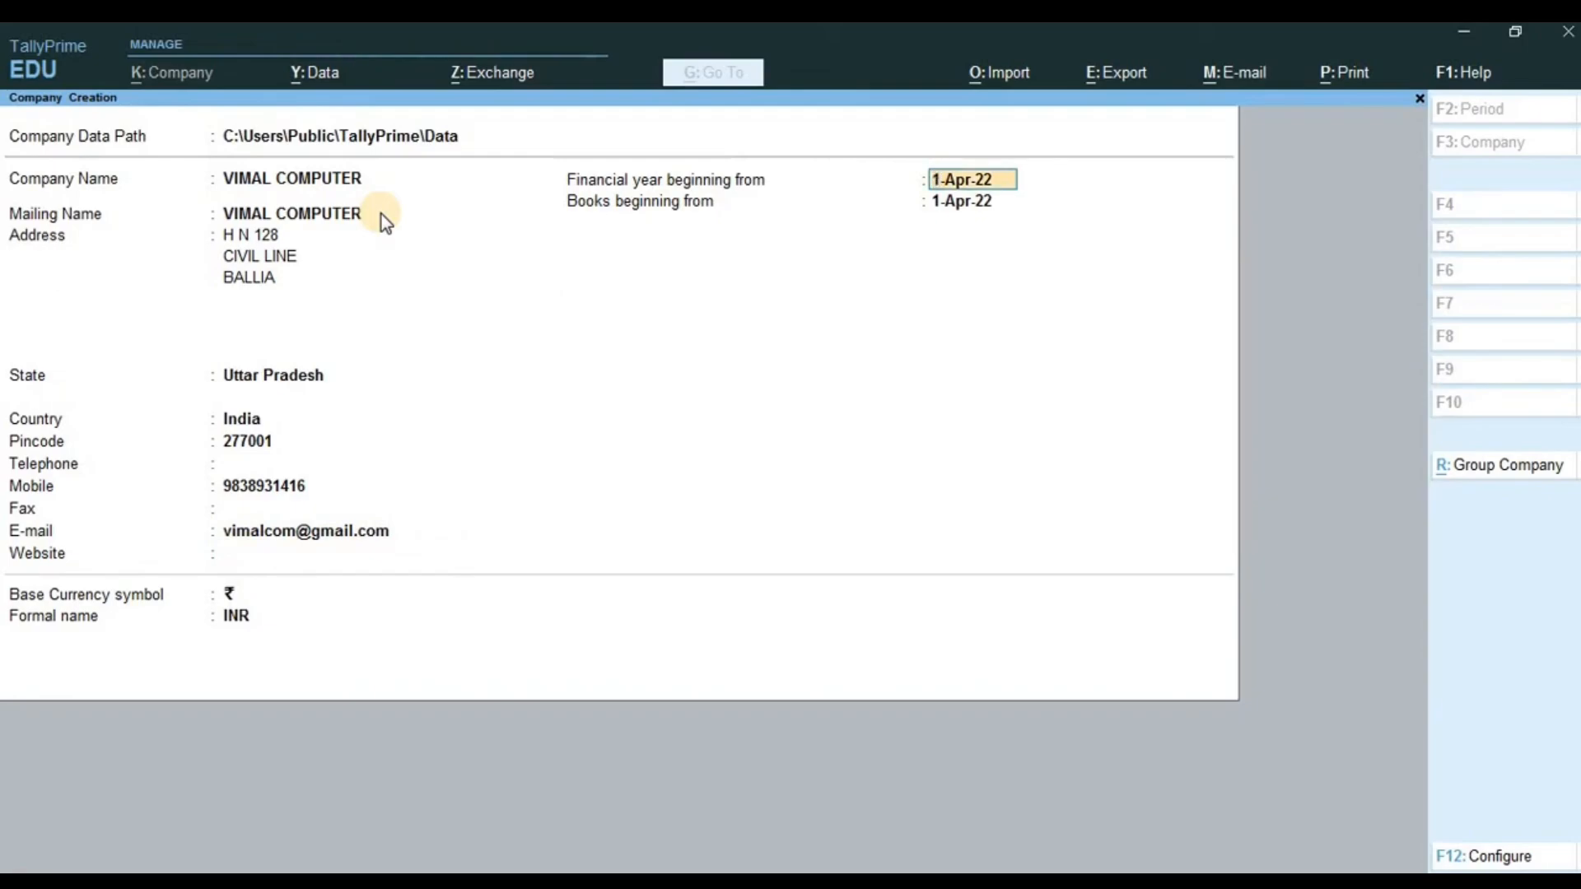
- Keep 1-Apr-22 as both the financial year and books beginning date
key(Return)
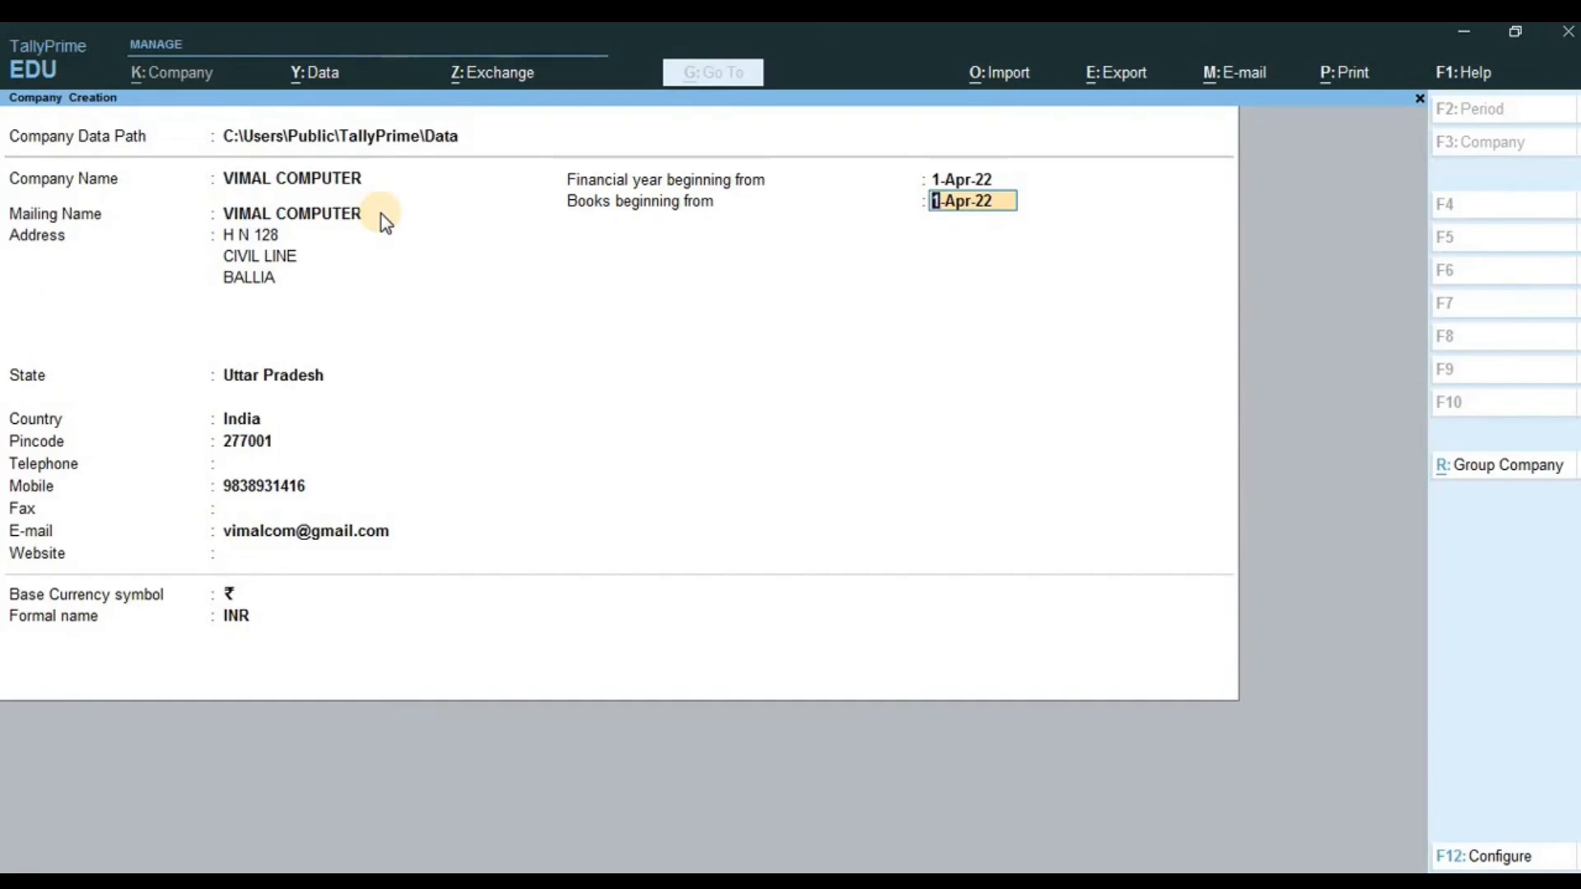
key(Return)
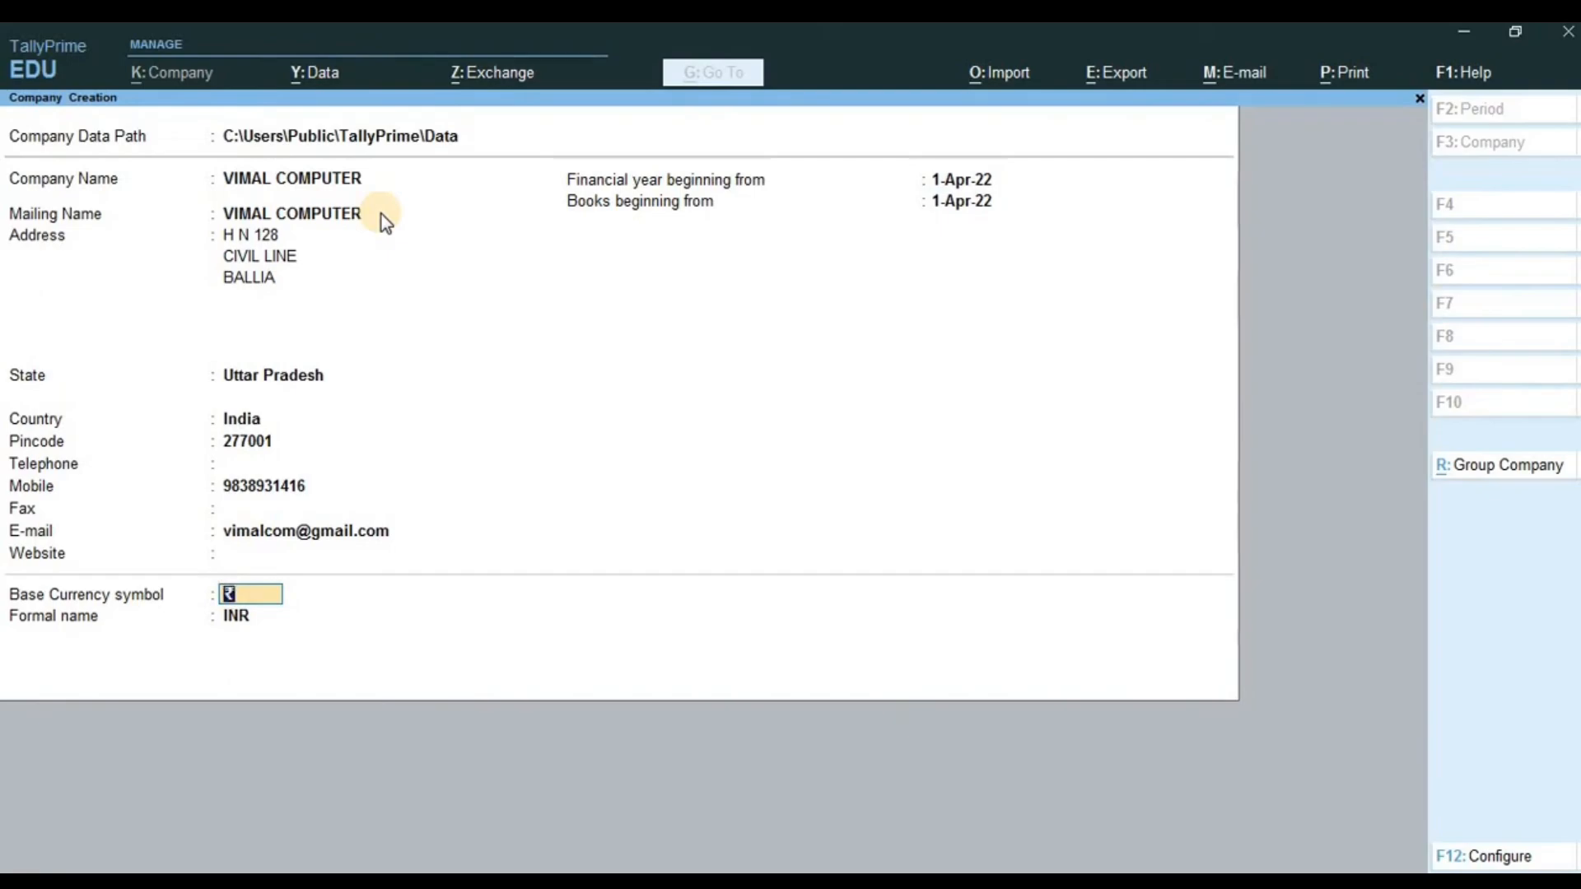
- Keep ₹ as base currency symbol and INR as its formal name
key(Return)
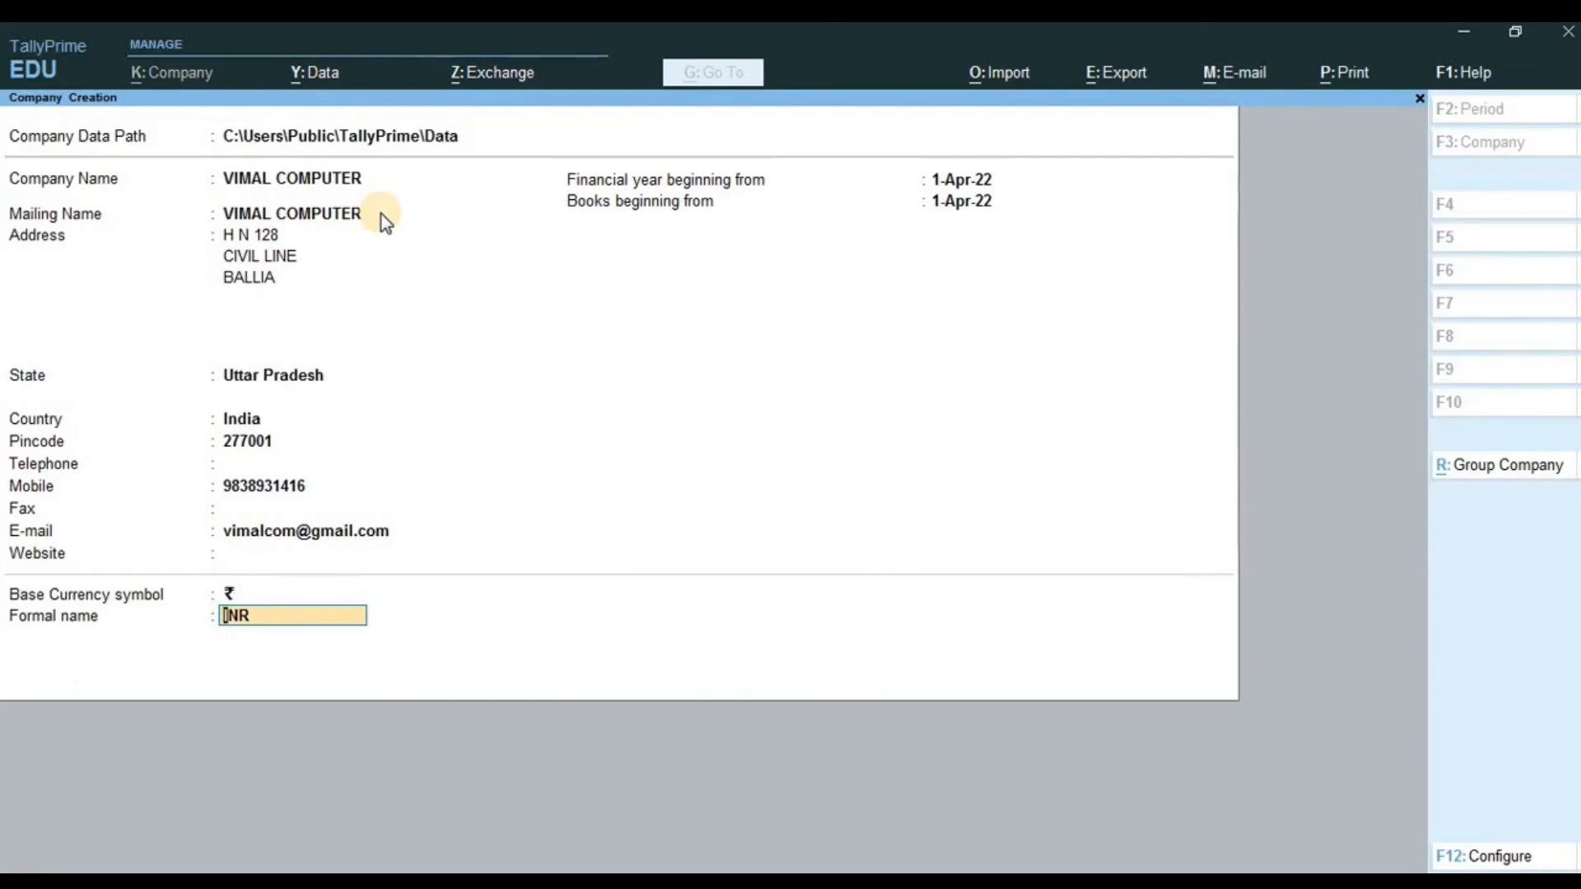
key(Return)
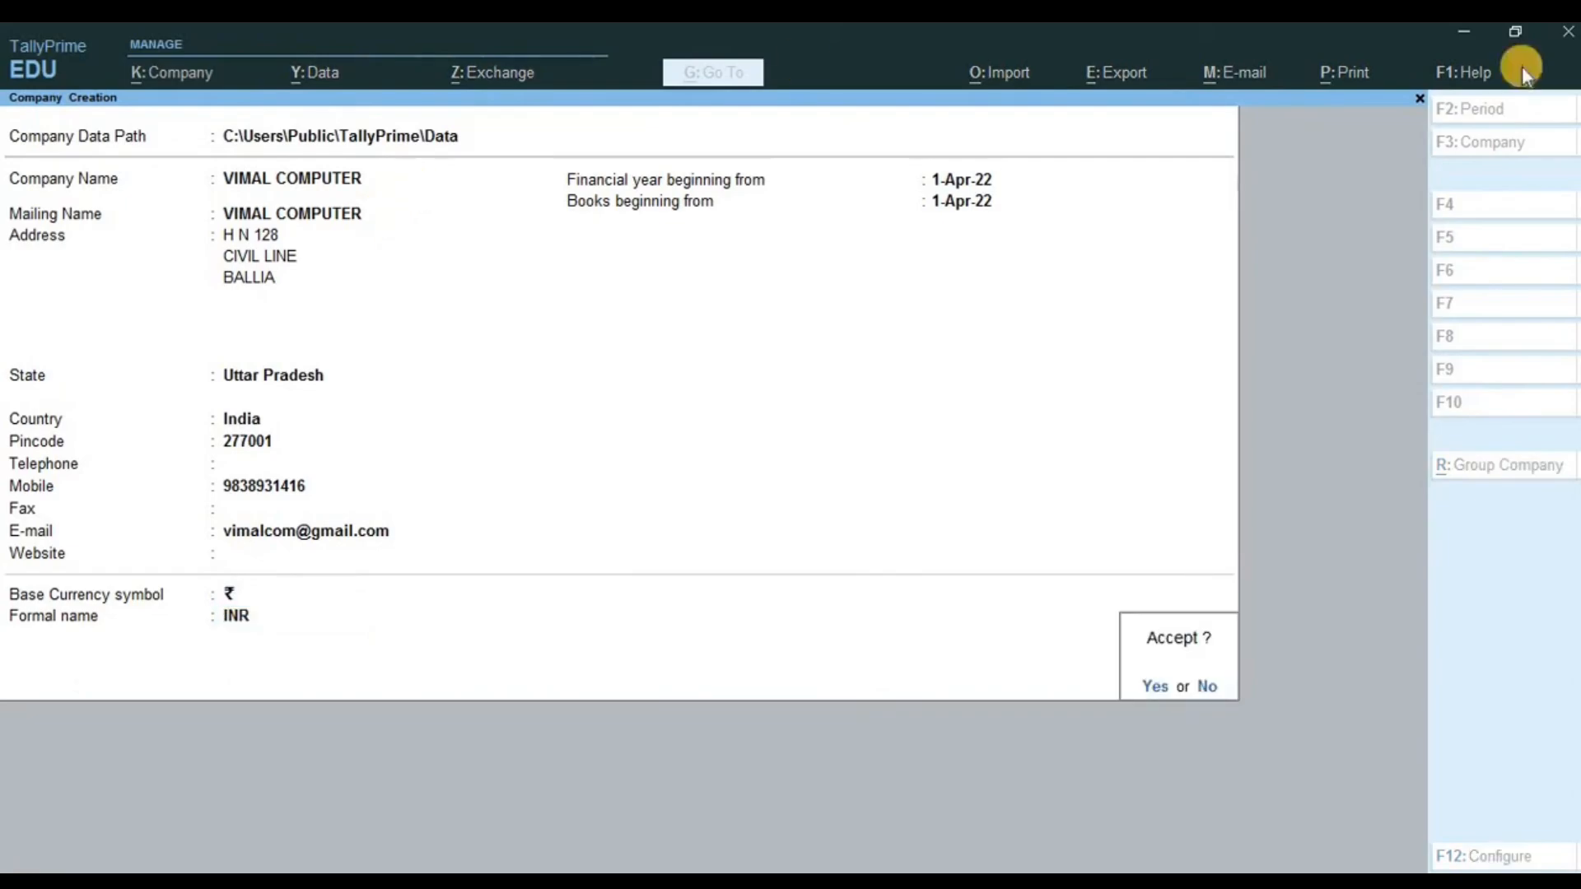
- Accept the form to create VIMAL COMPUTER and set Show more features to Yes
click(1152, 687)
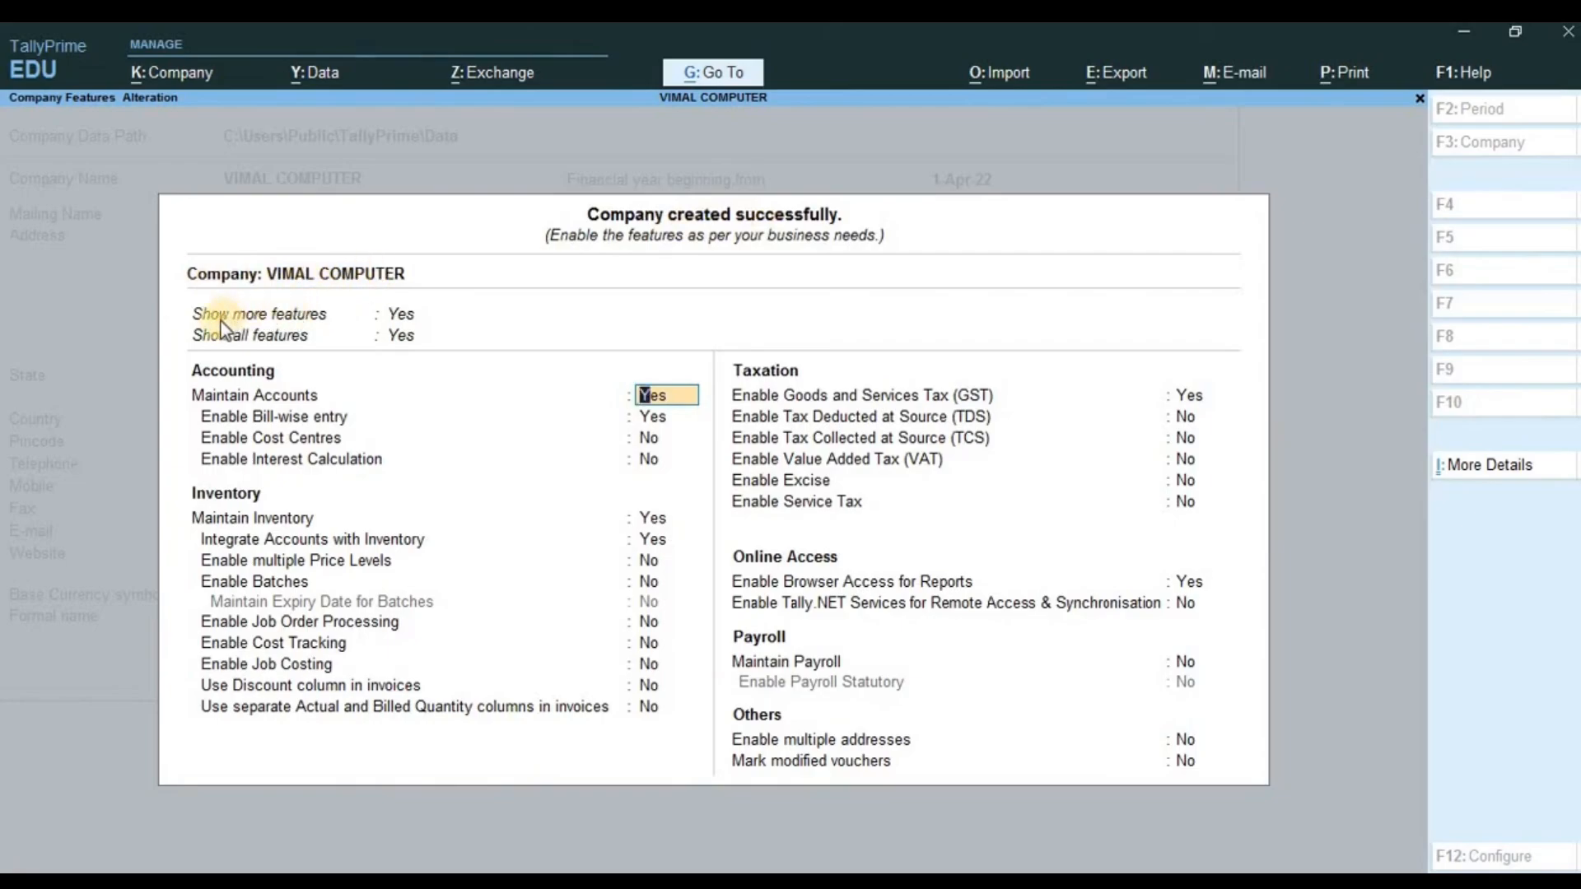
click(402, 318)
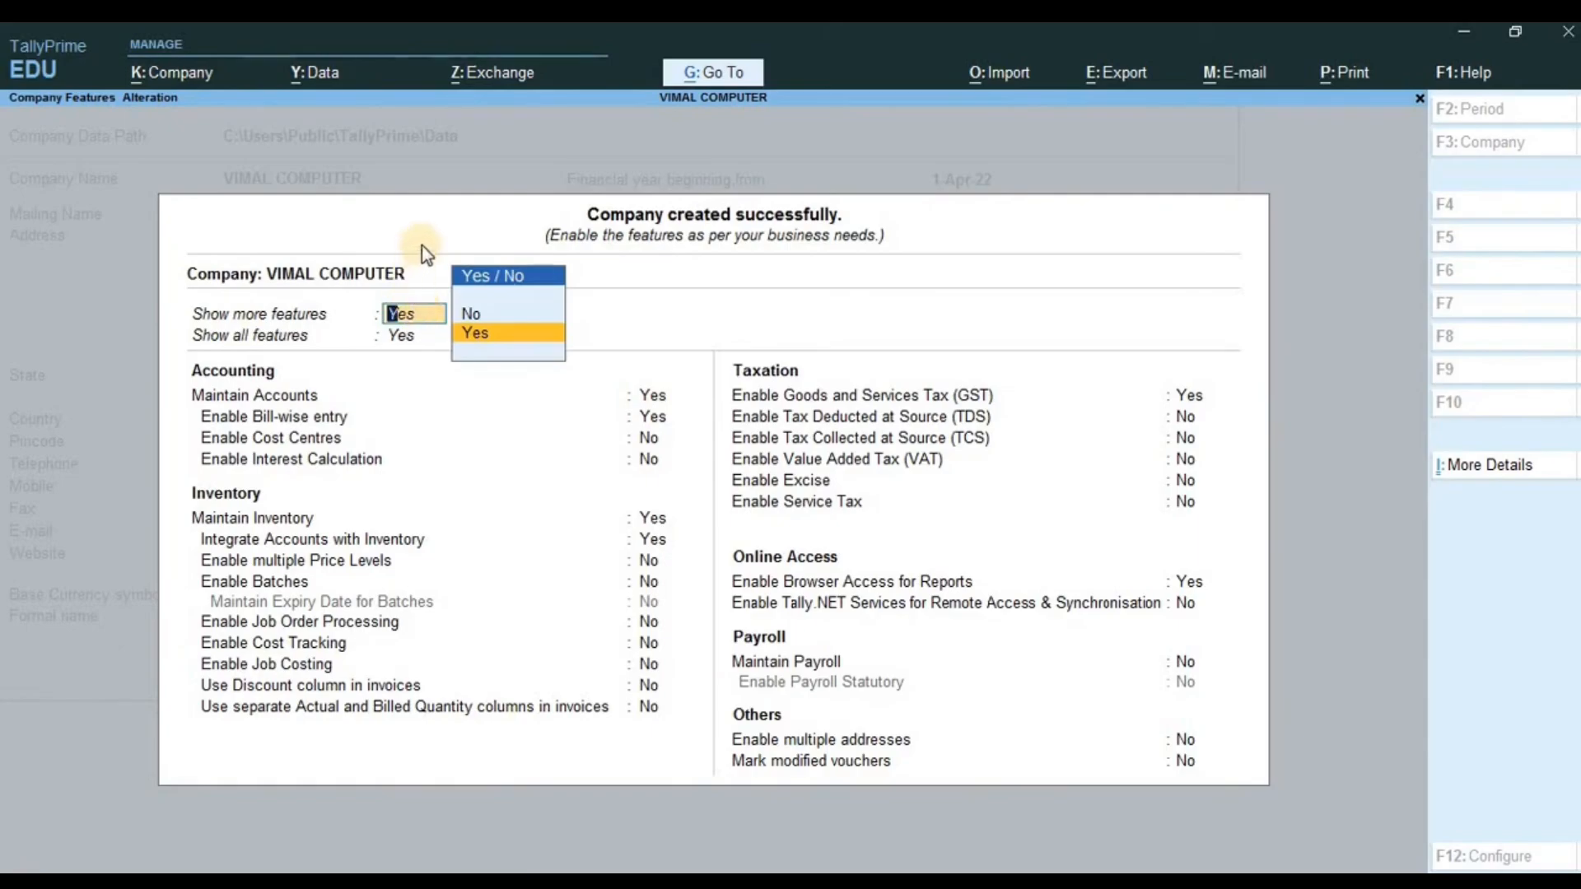
click(473, 334)
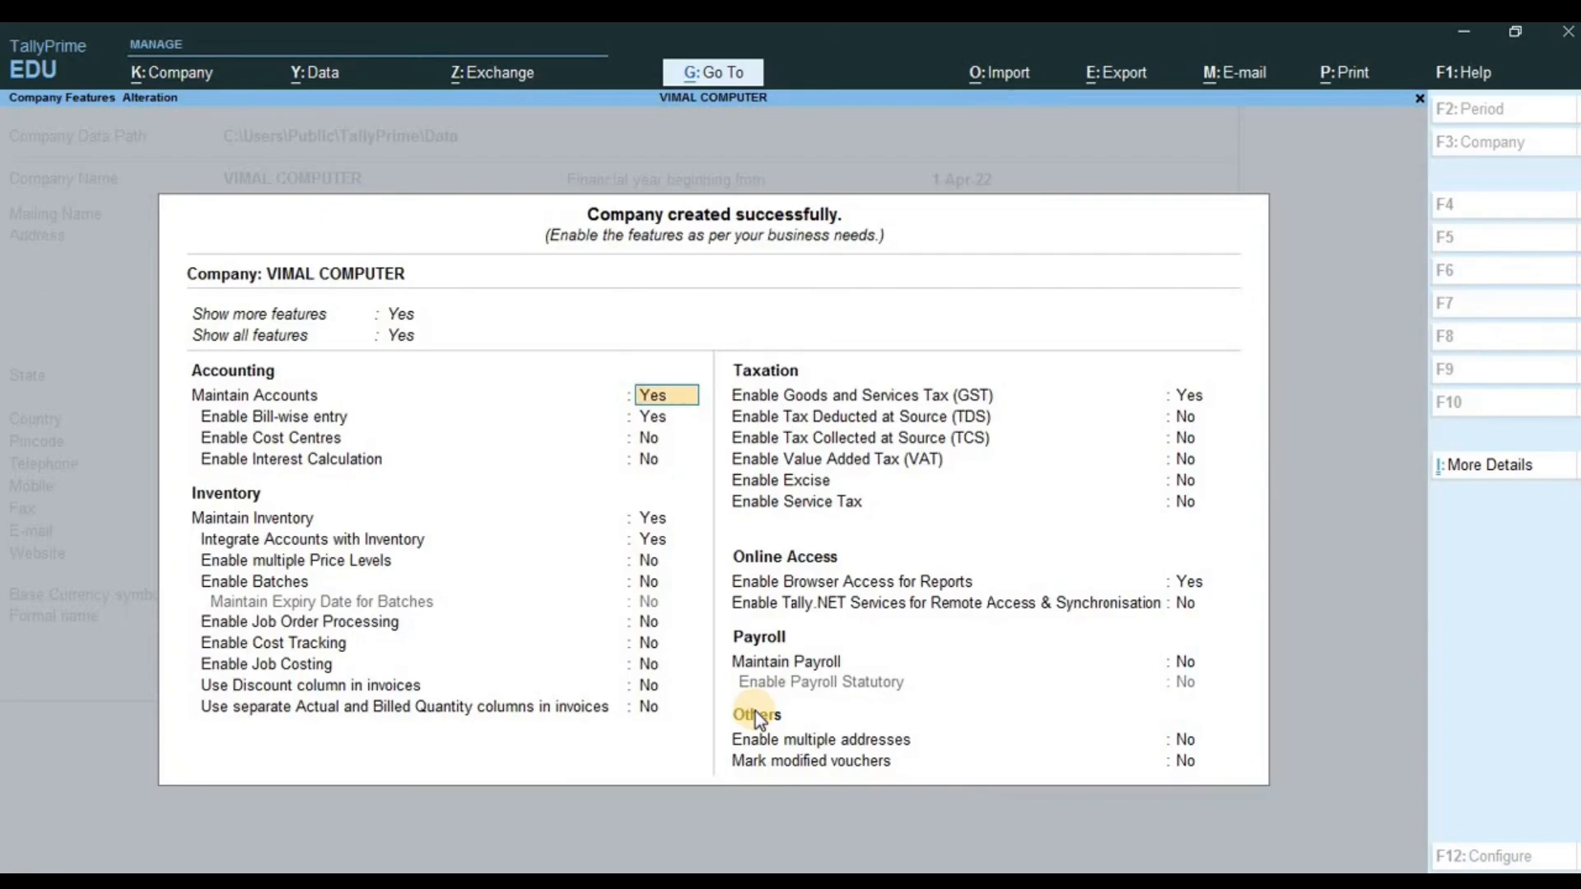
key(Return)
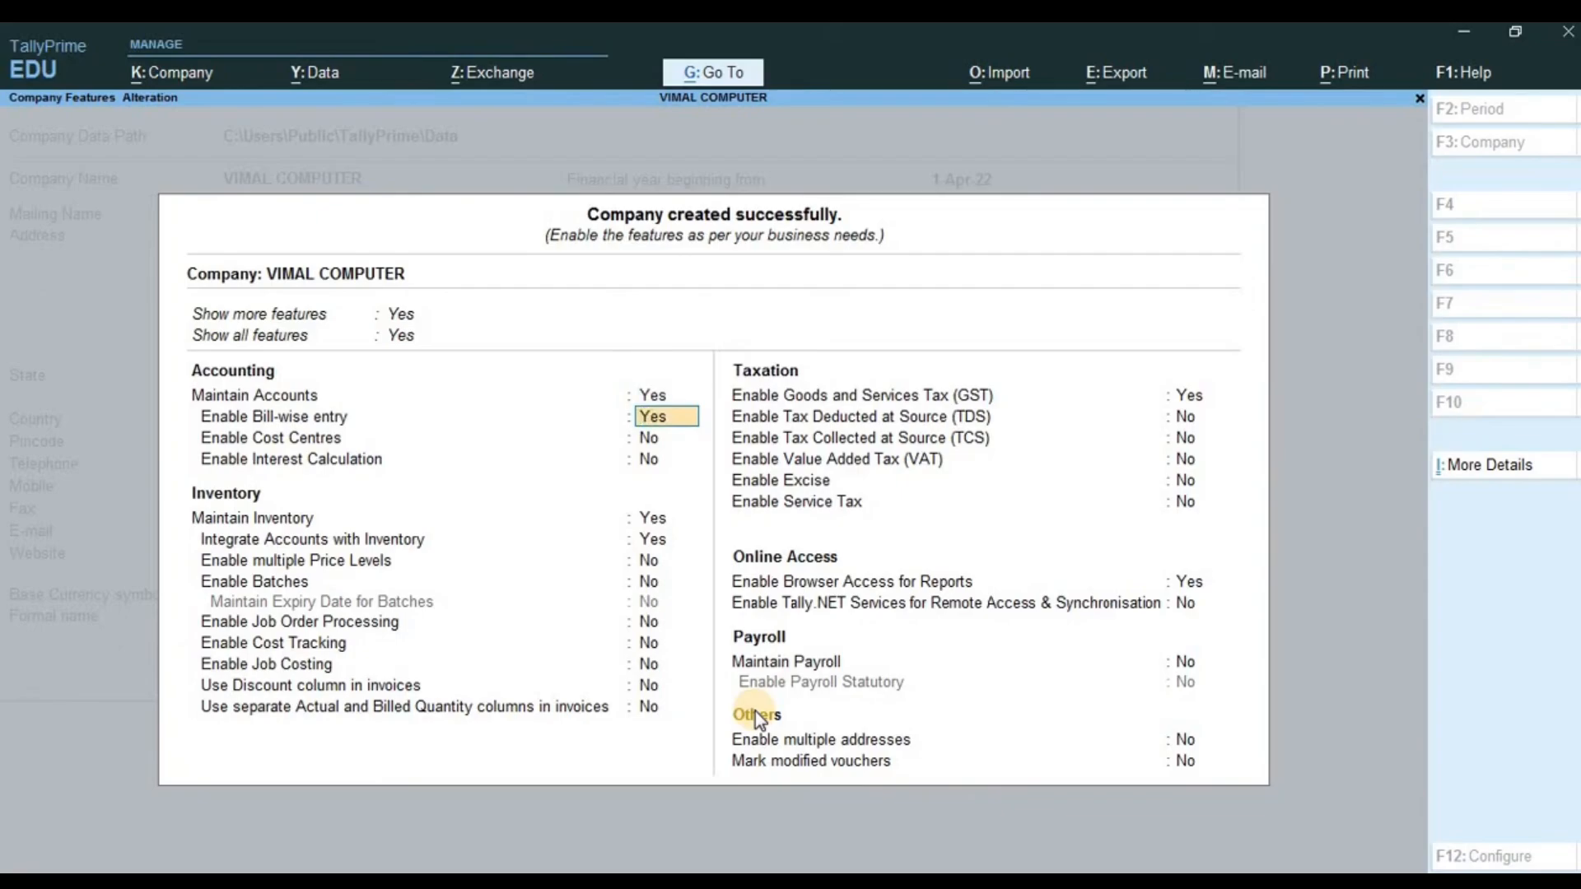
key(Return)
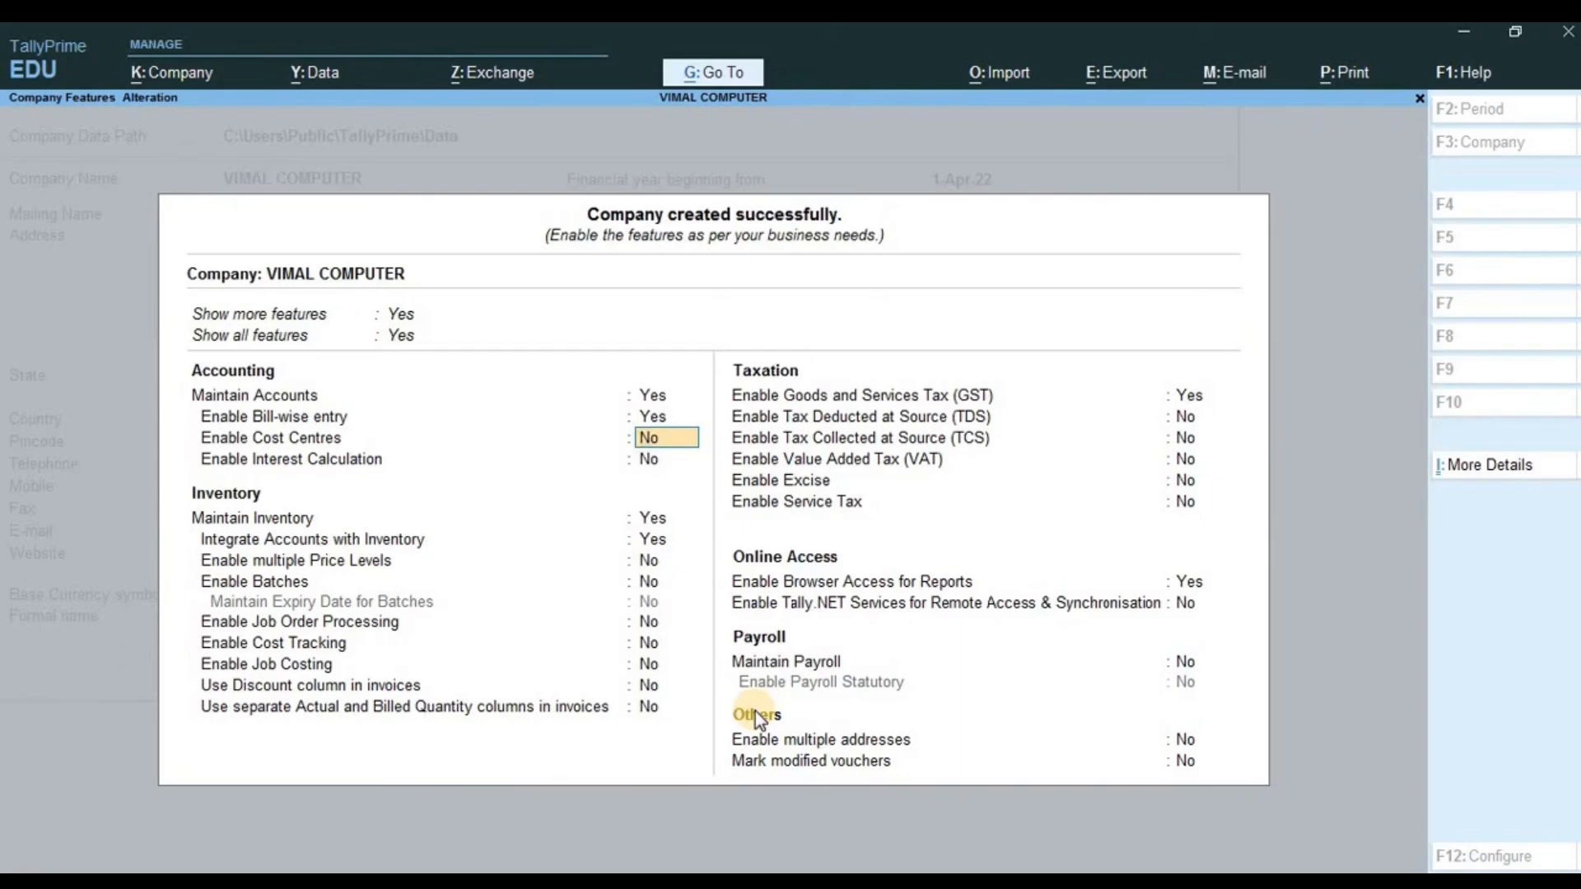
key(Return)
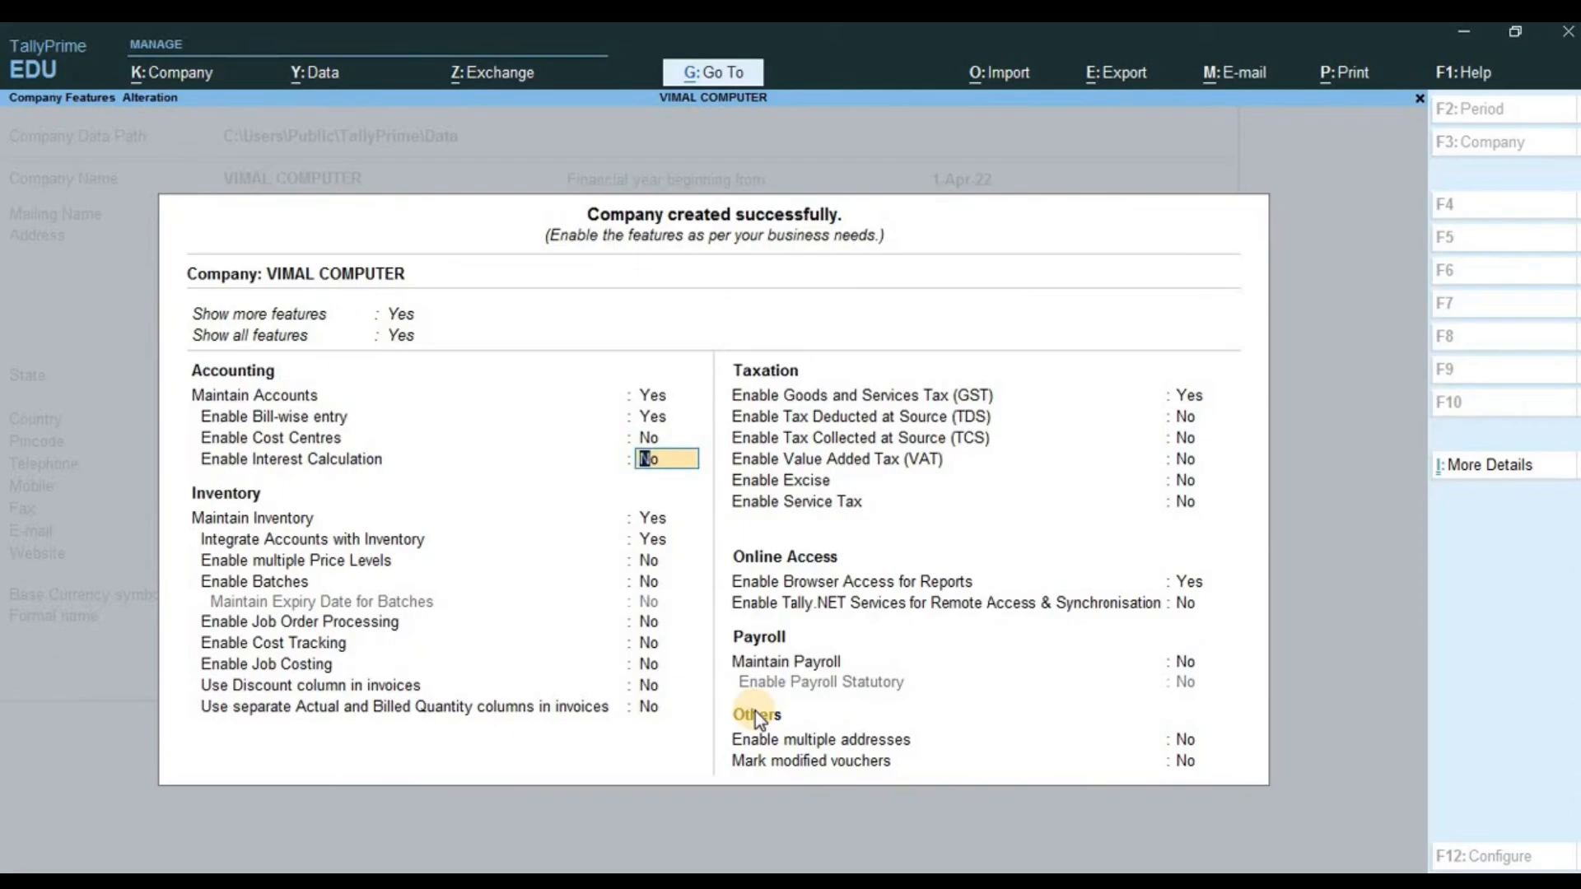
key(Return)
key(Return)
key(Up)
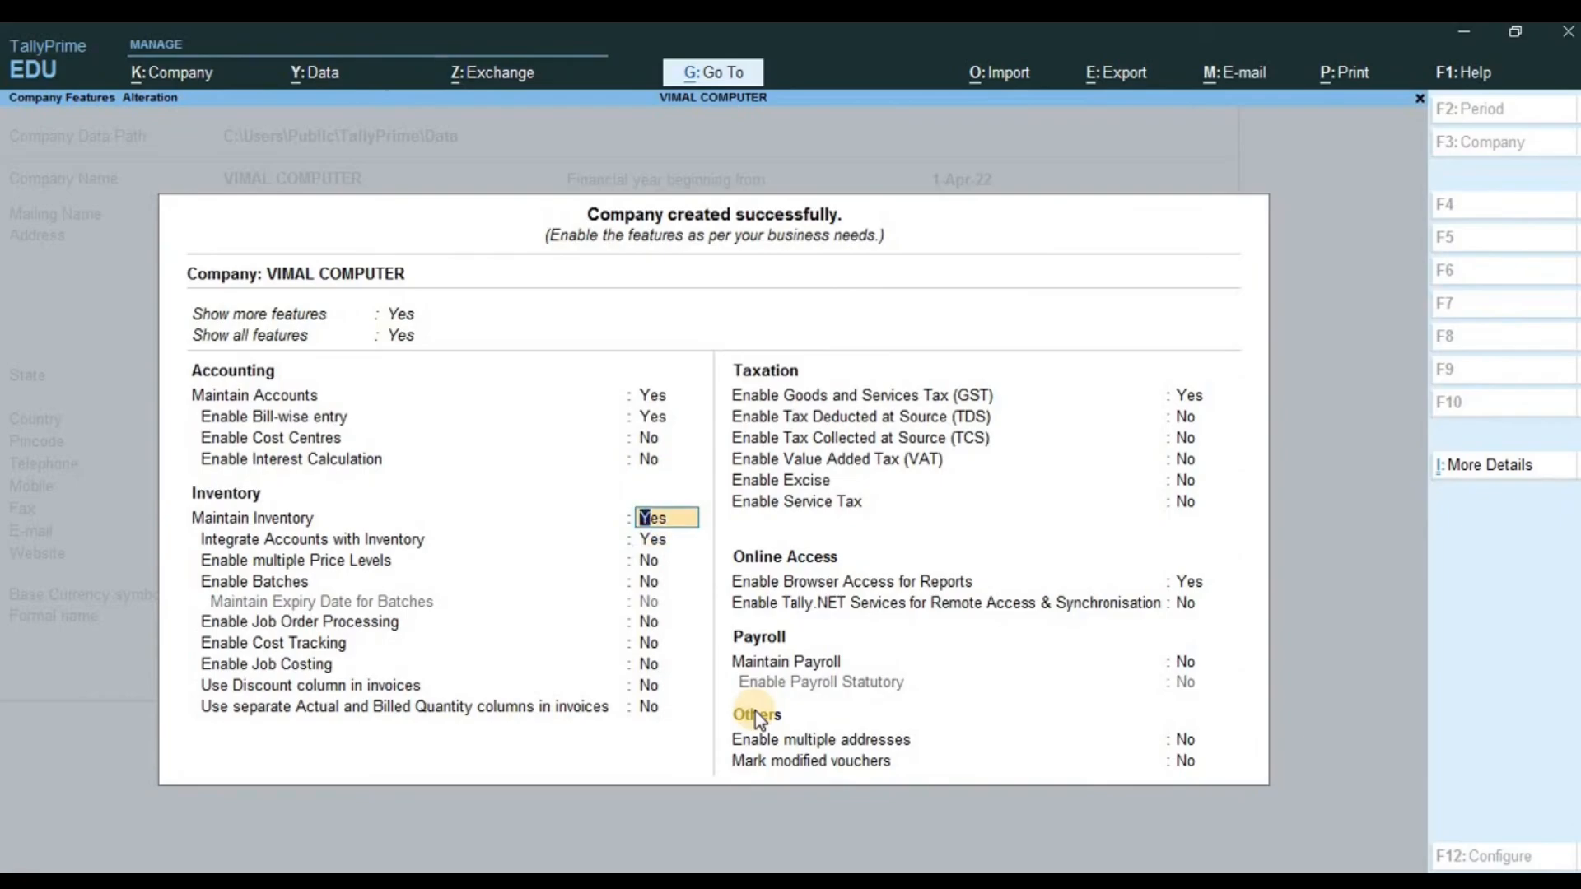
key(Return)
key(Return)
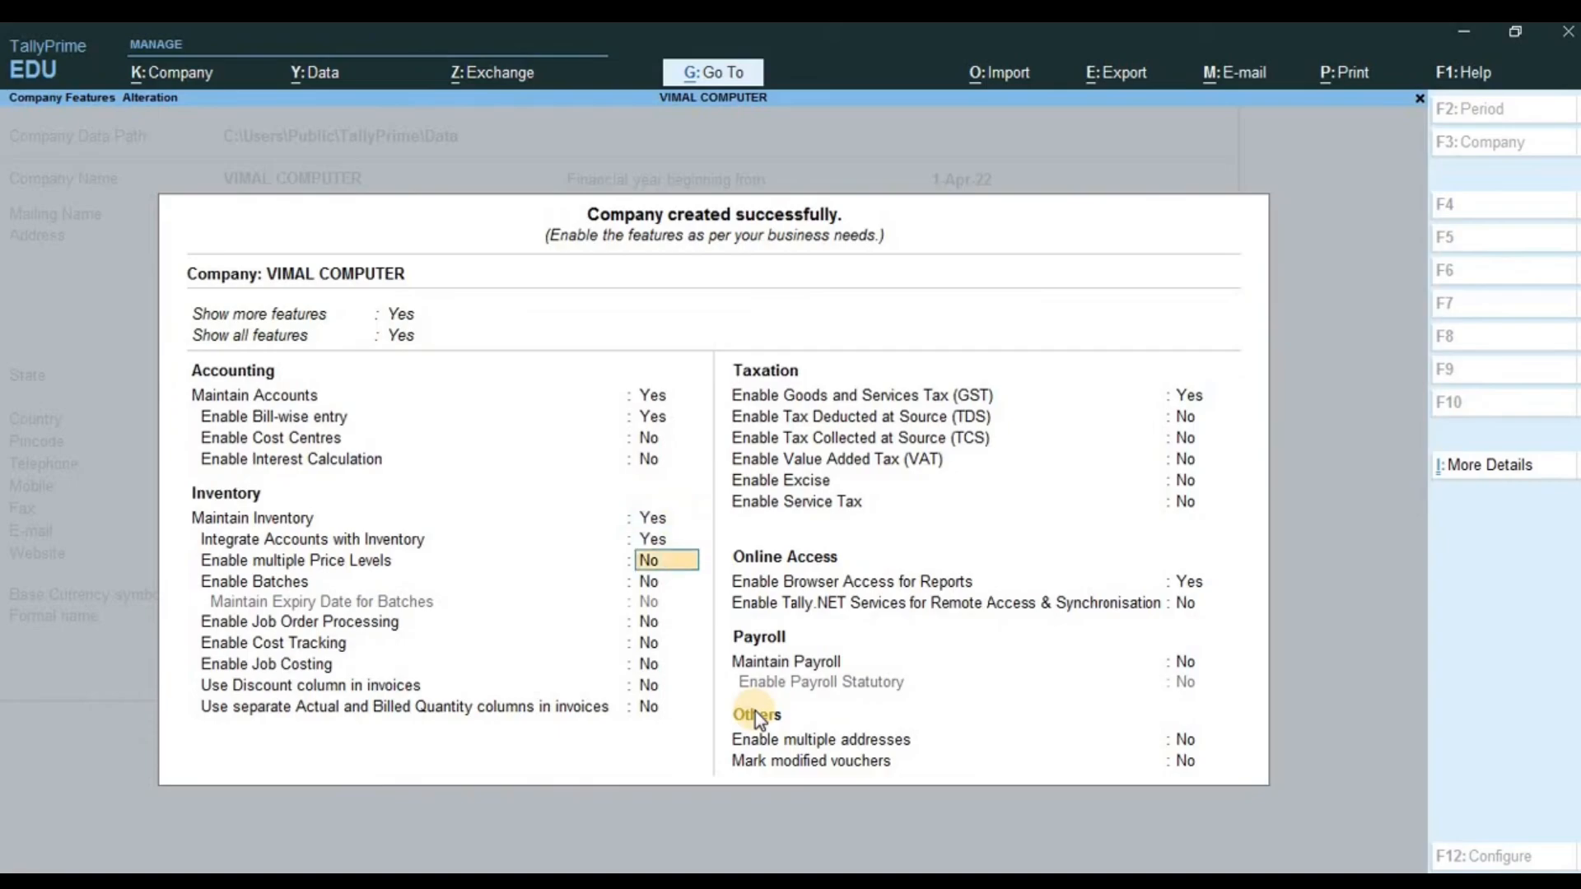
key(Up)
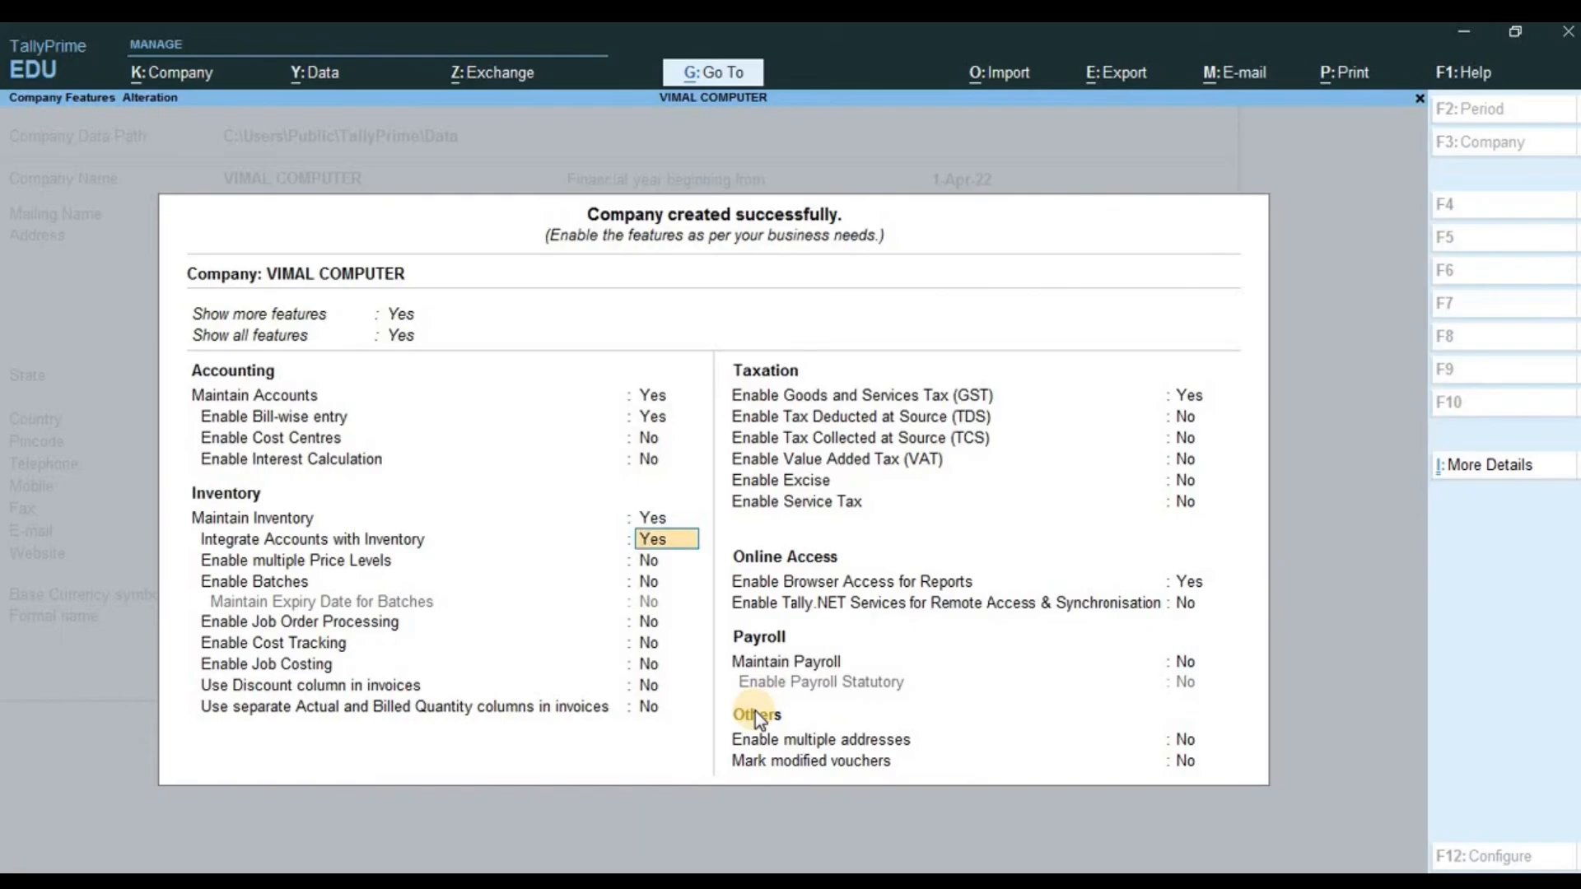
key(Return)
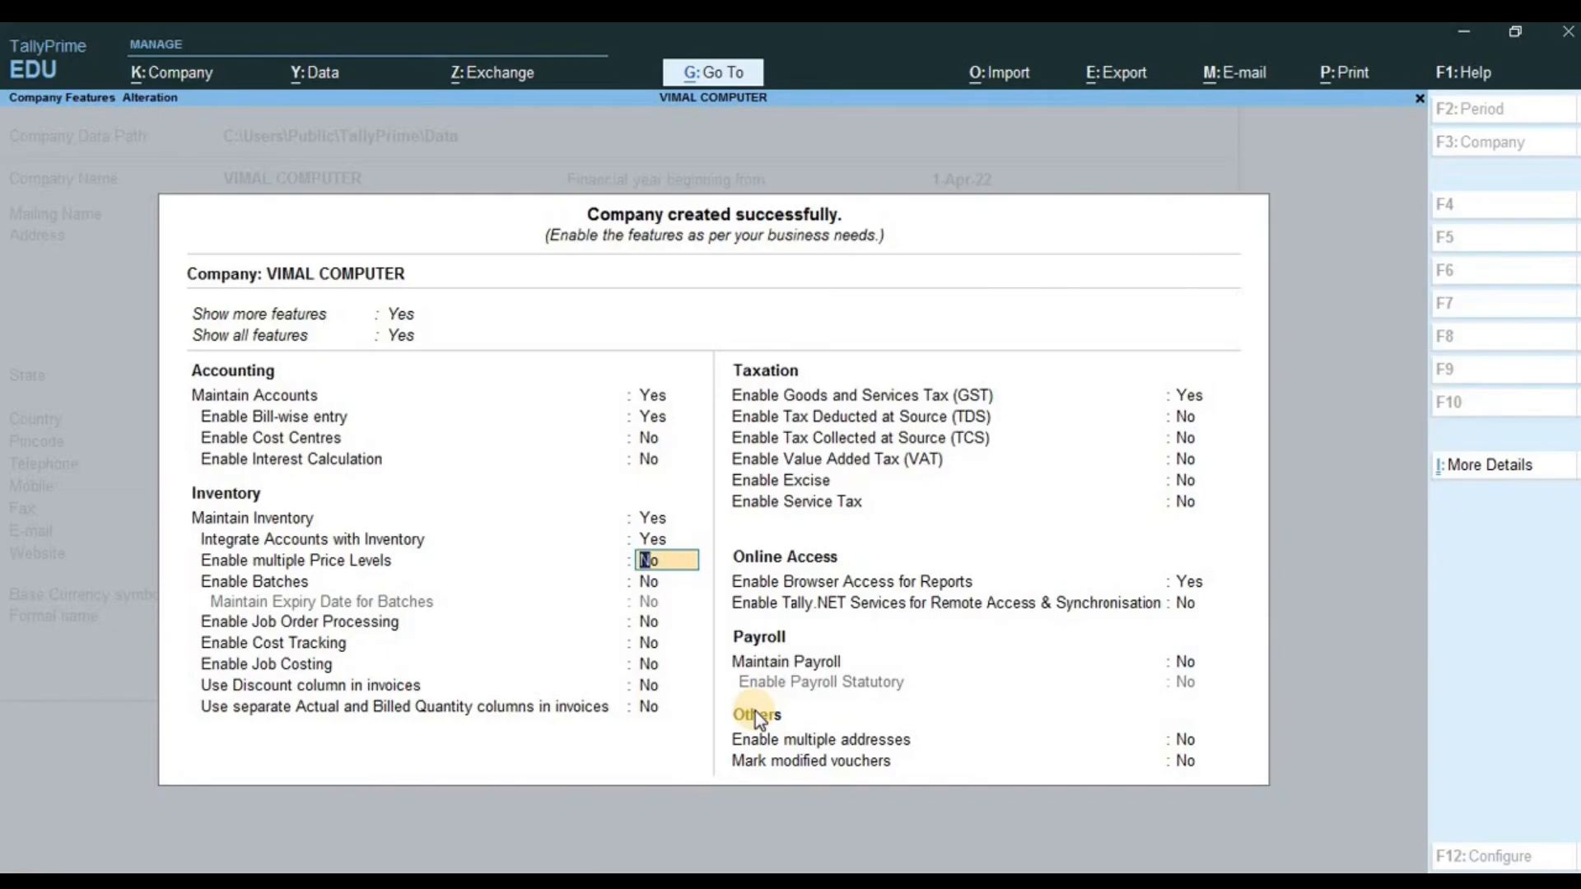
key(Return)
key(Return)
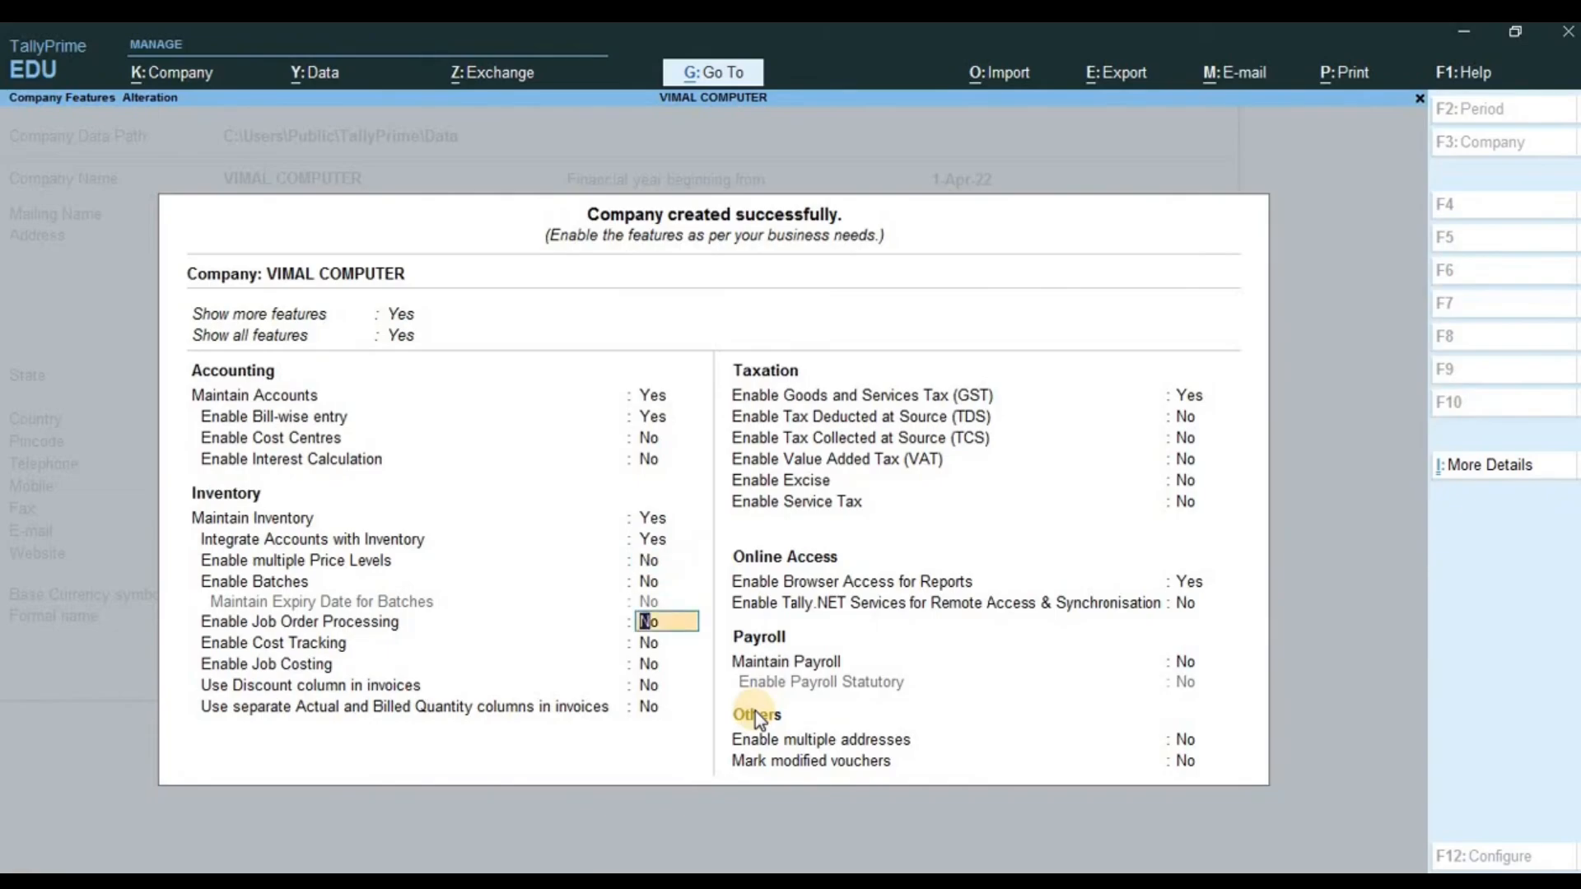
key(Up)
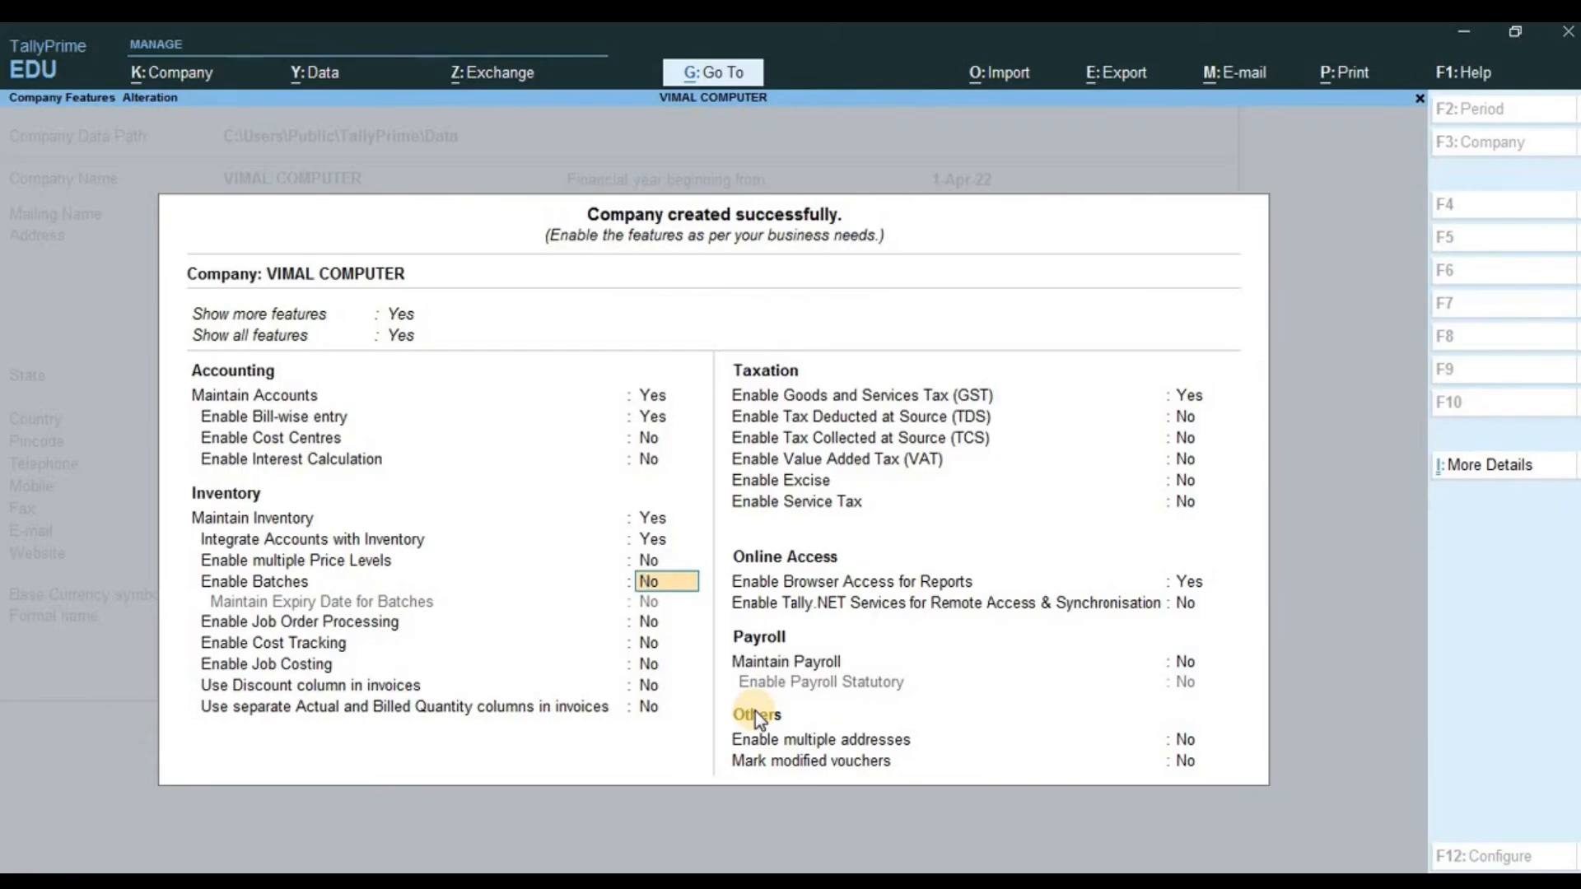
key(Down)
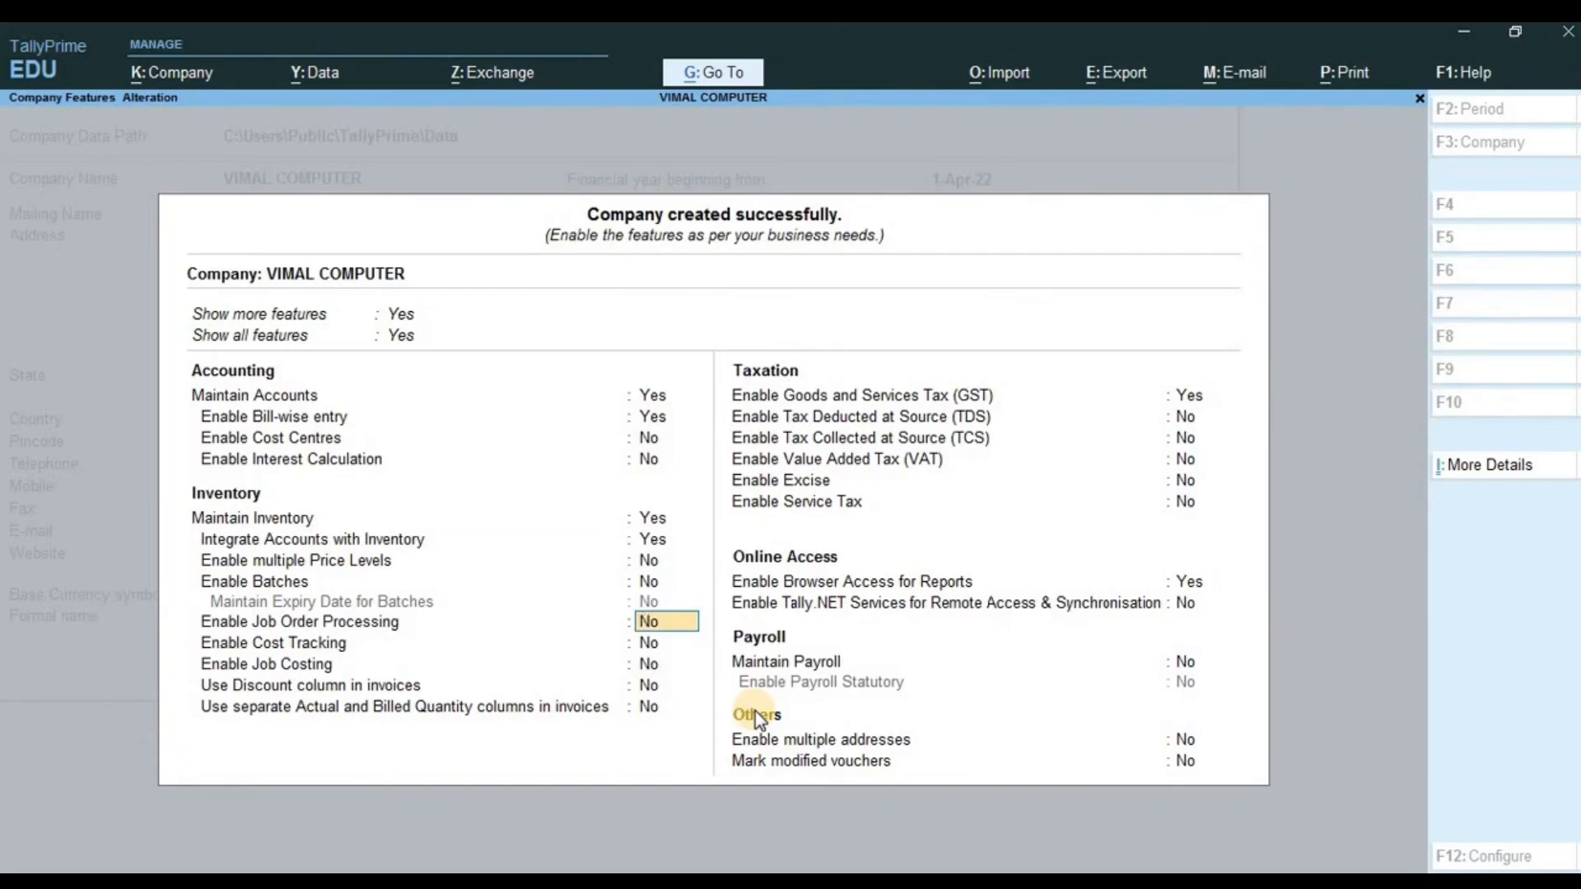
key(Down)
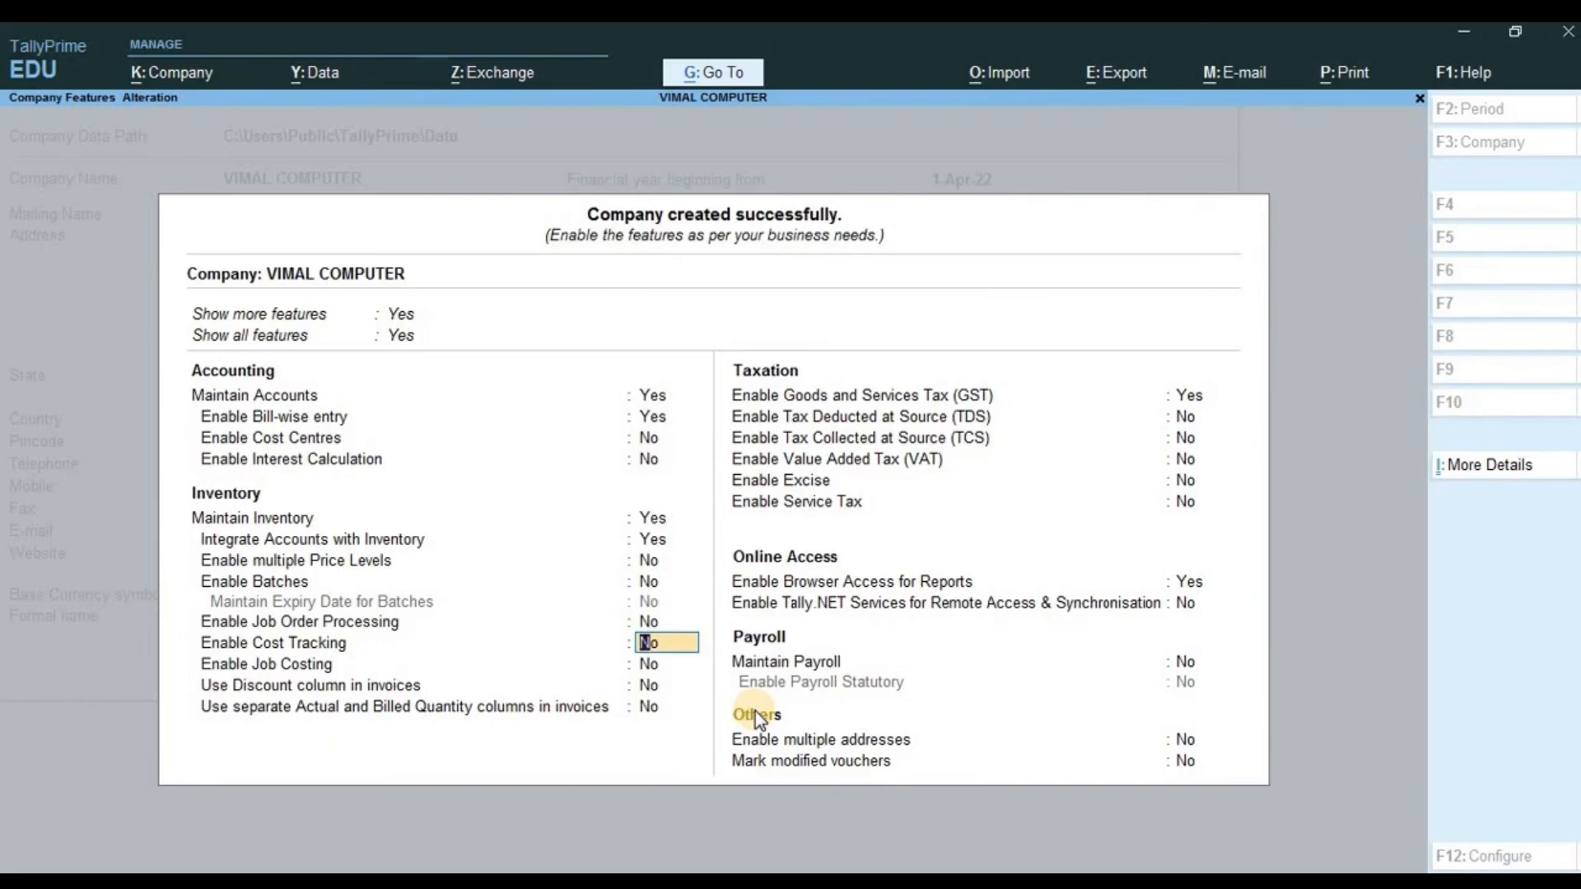
key(Down)
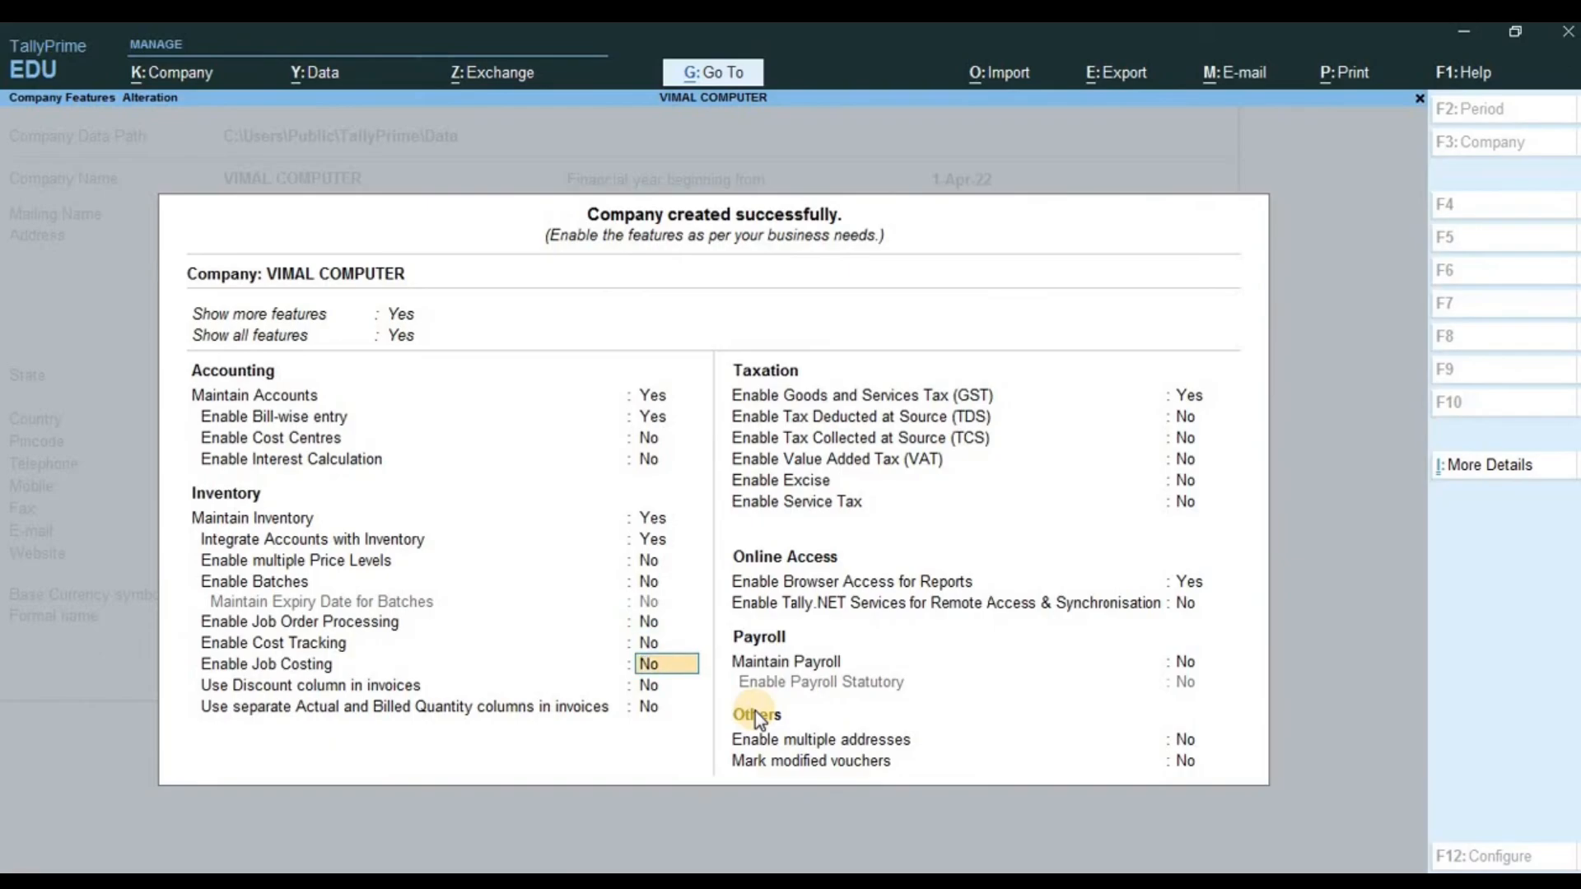
key(Down)
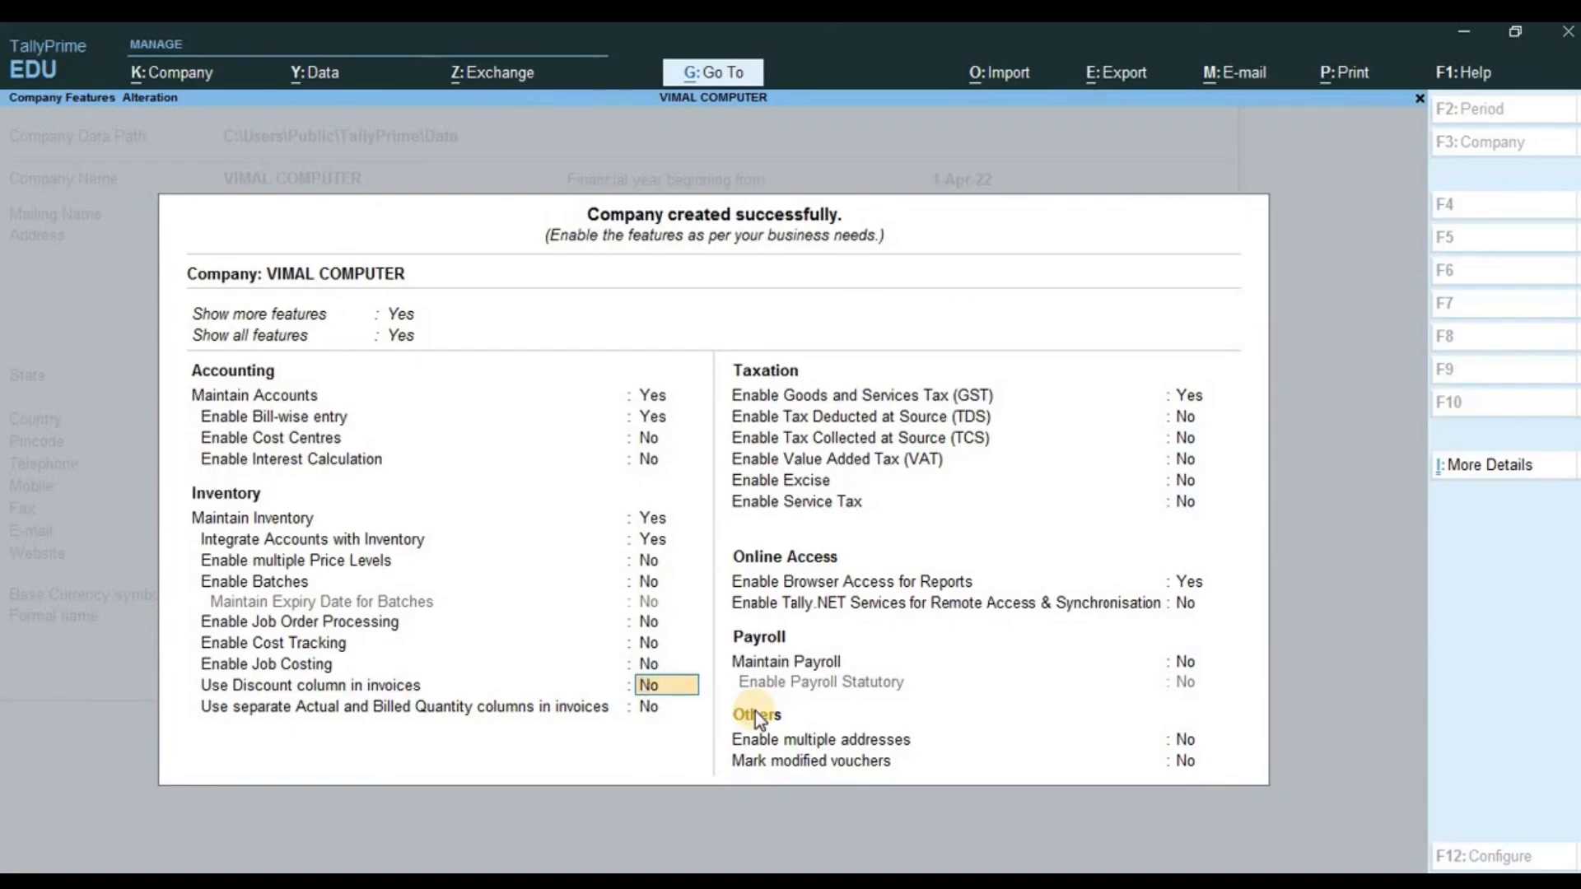
key(Return)
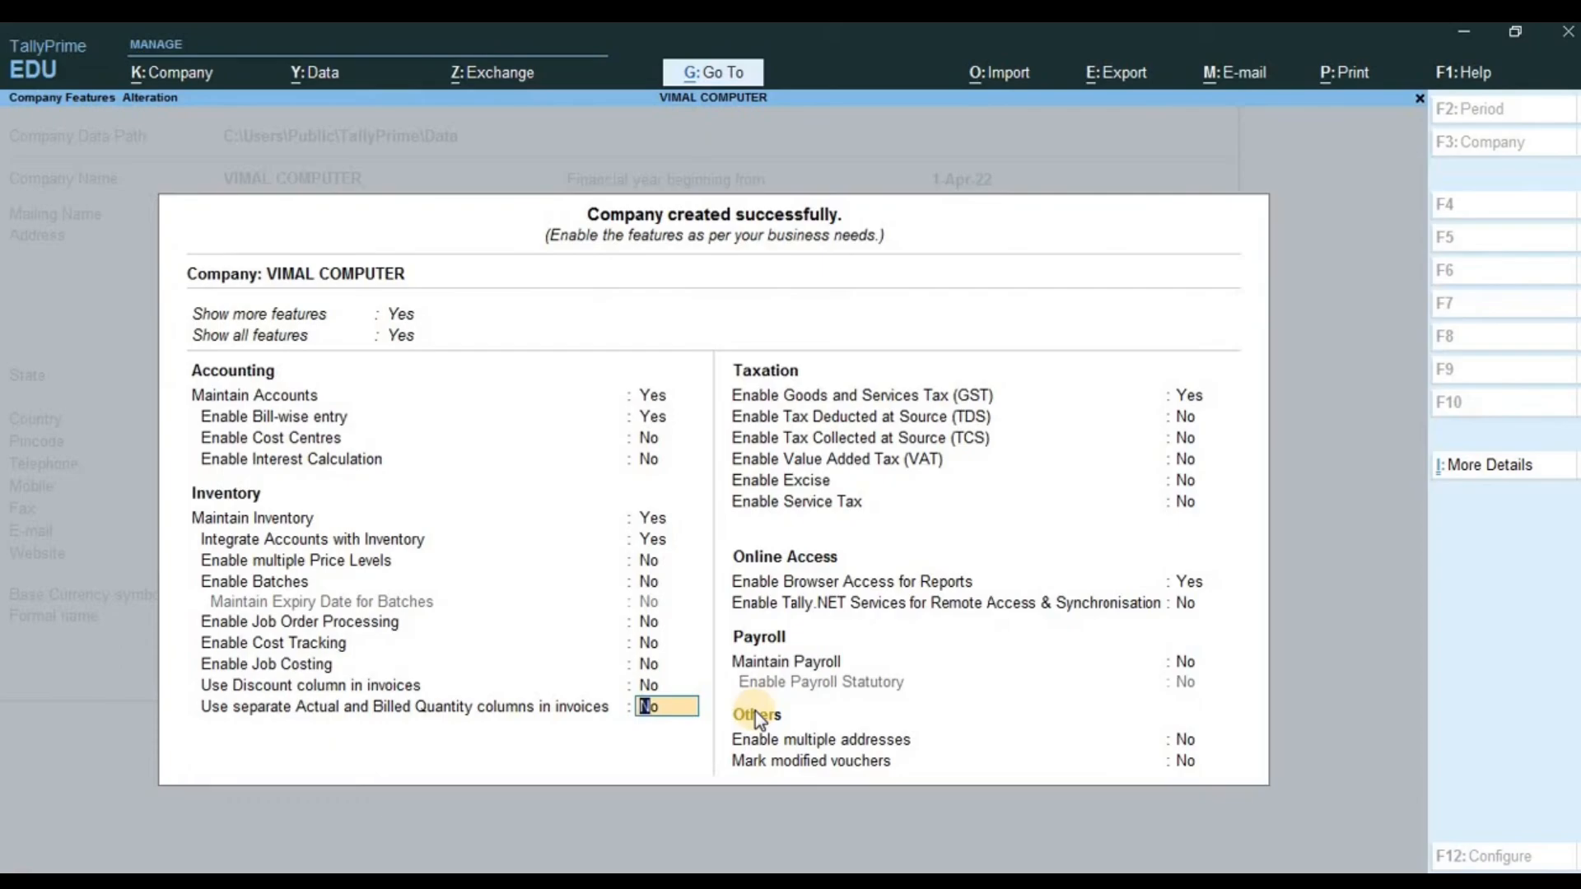
key(Return)
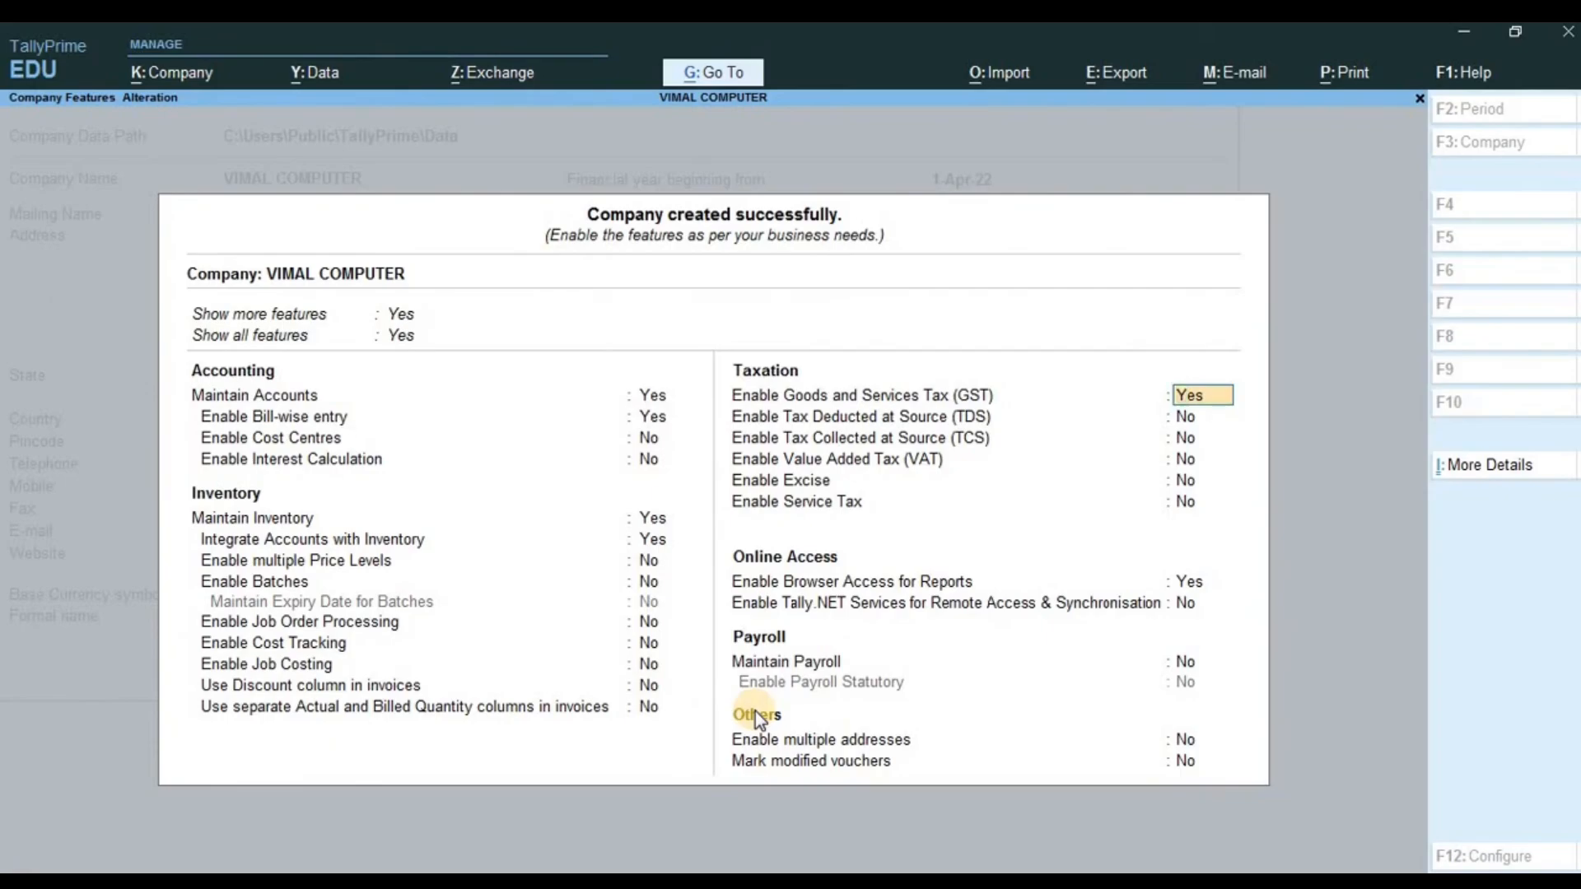
key(Return)
key(Up)
key(Down)
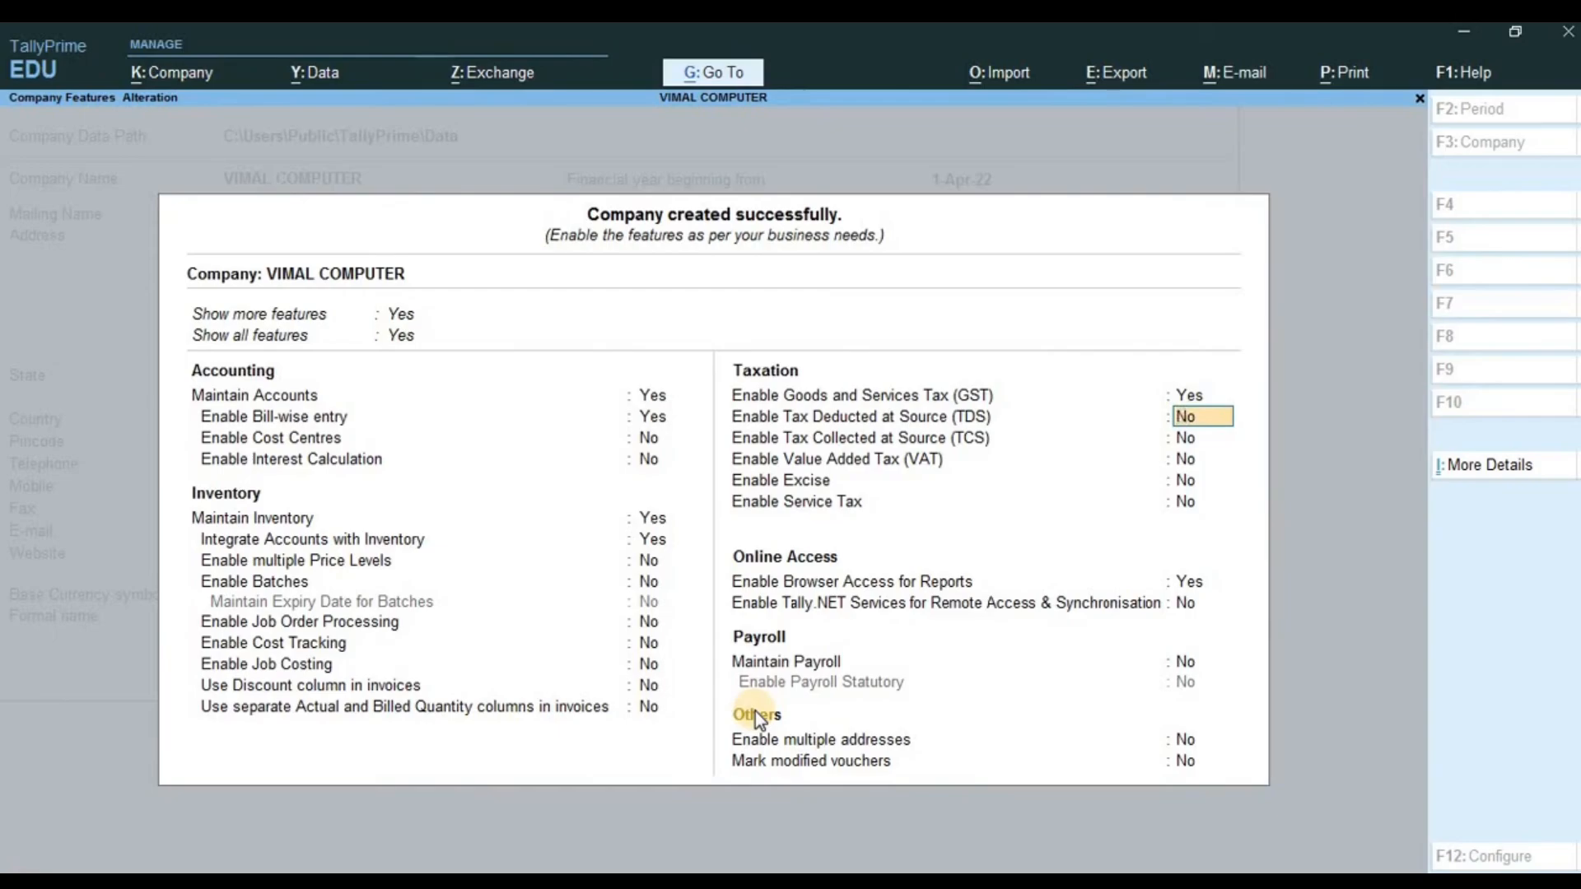
key(Up)
key(Down)
key(Return)
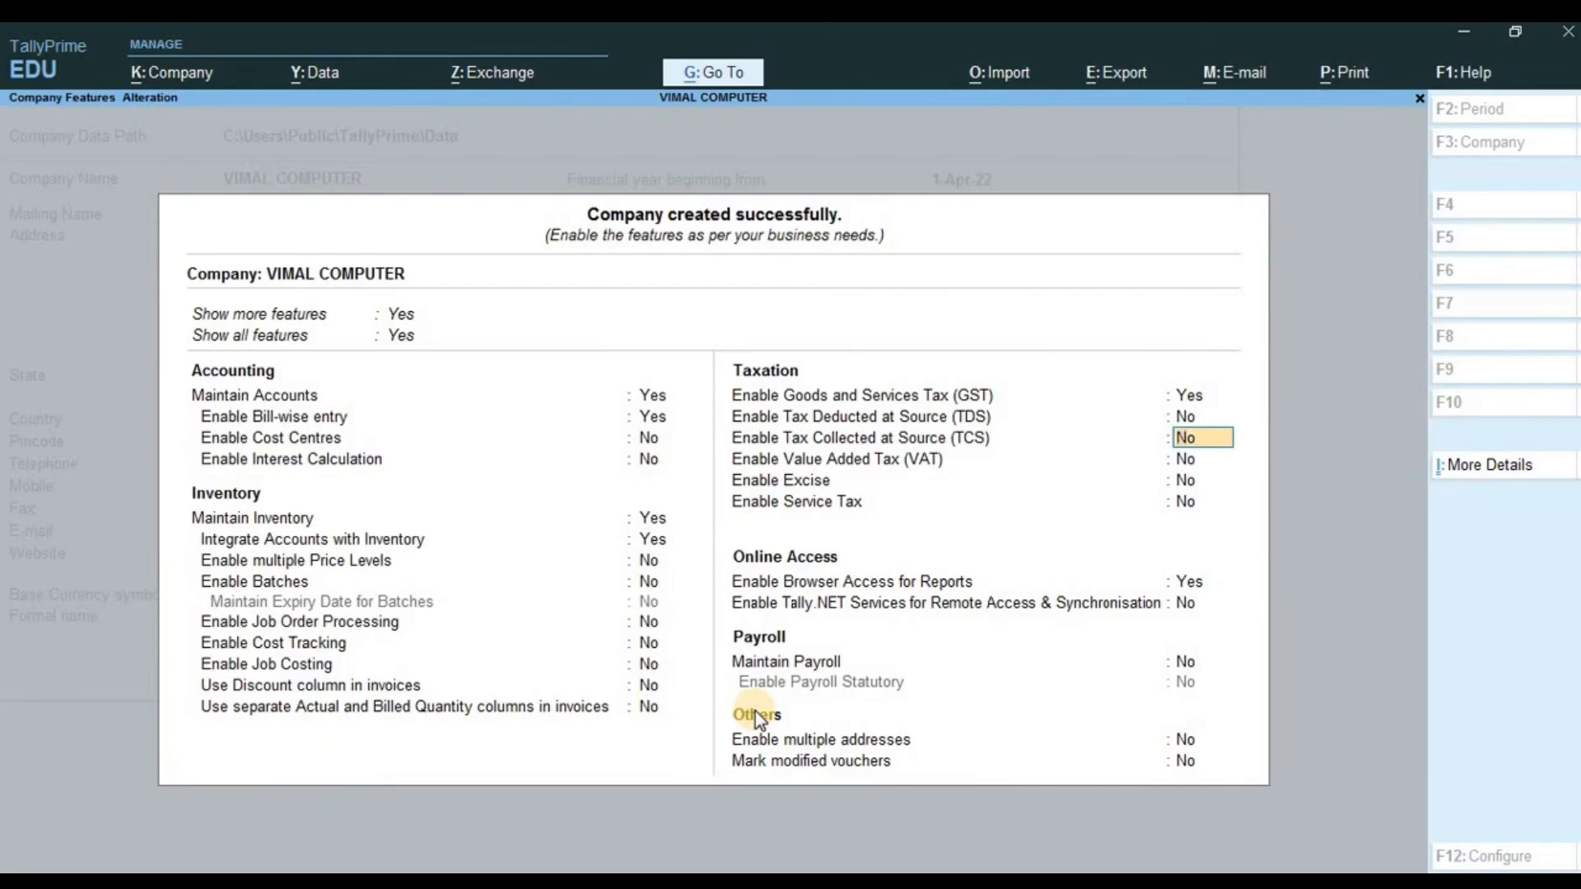
key(Return)
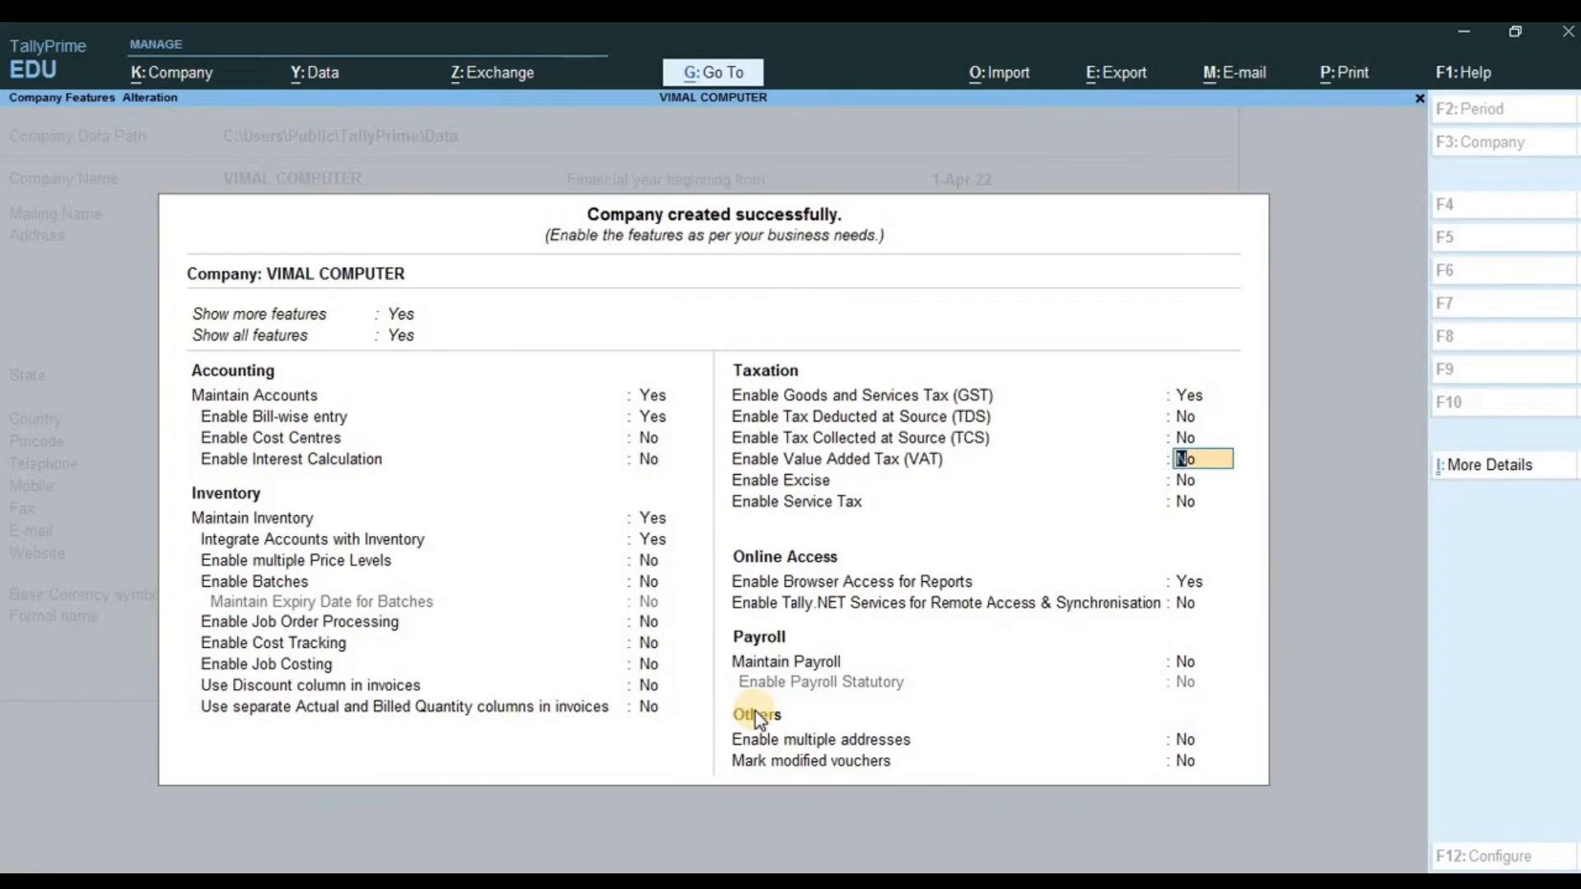
key(Return)
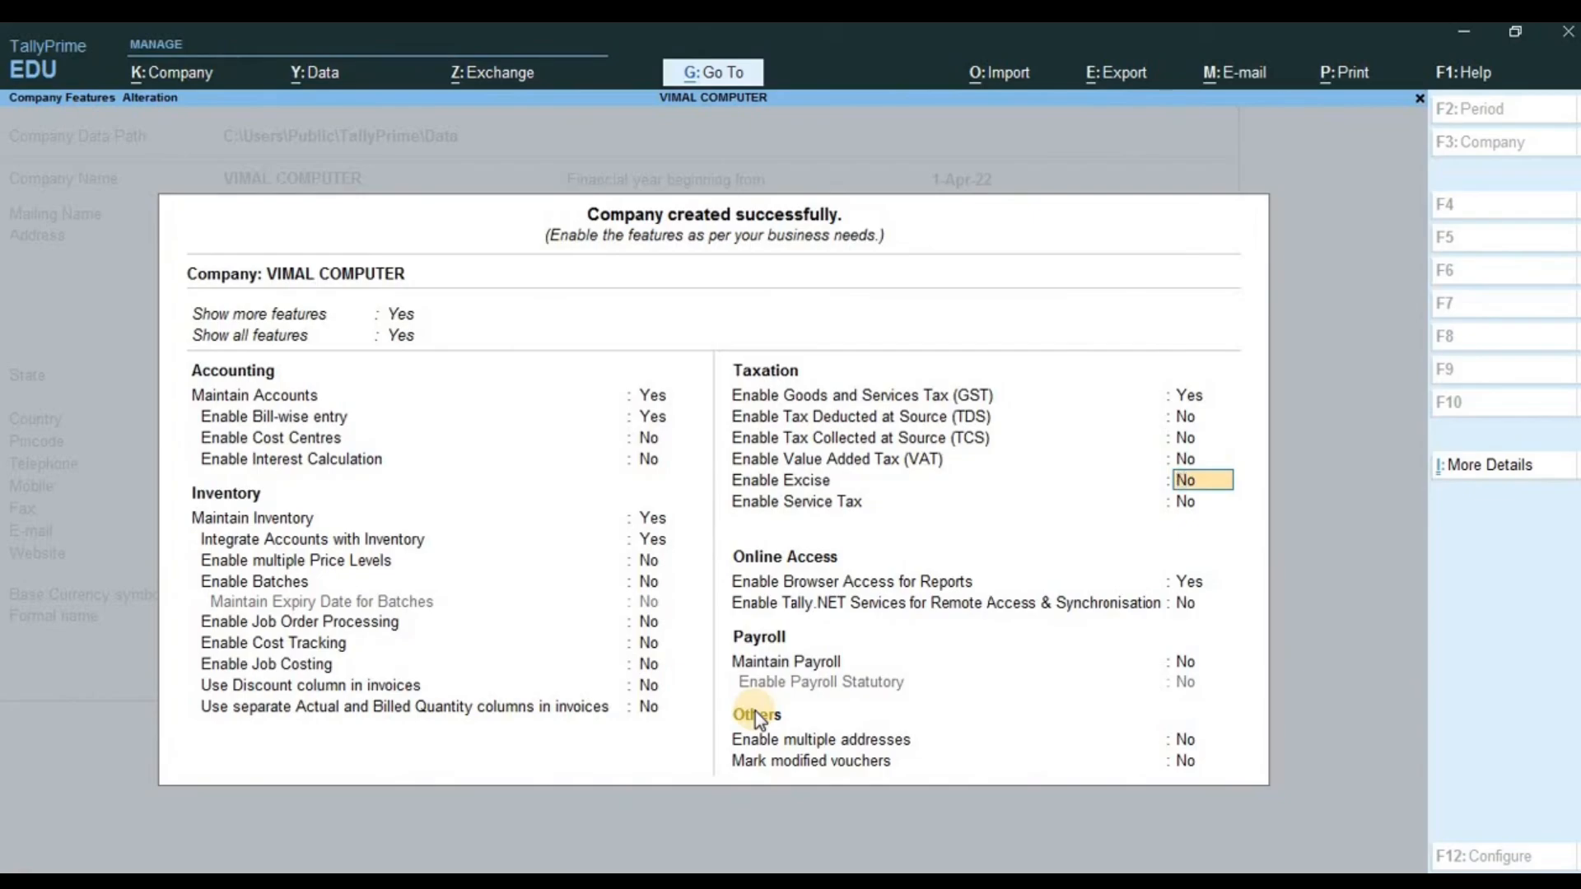
key(Return)
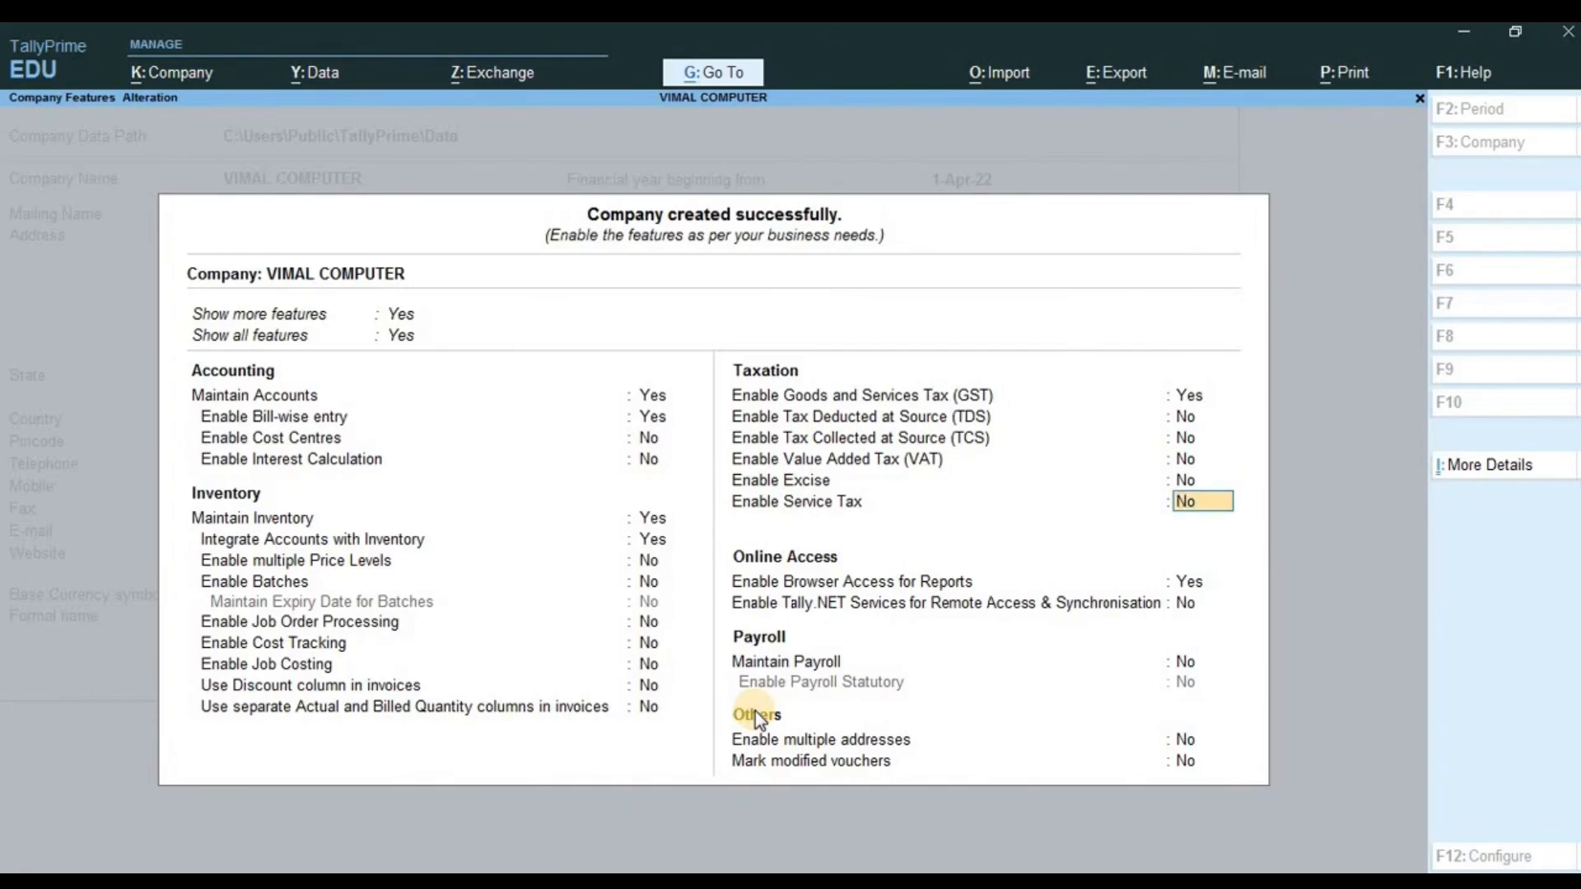
key(Return)
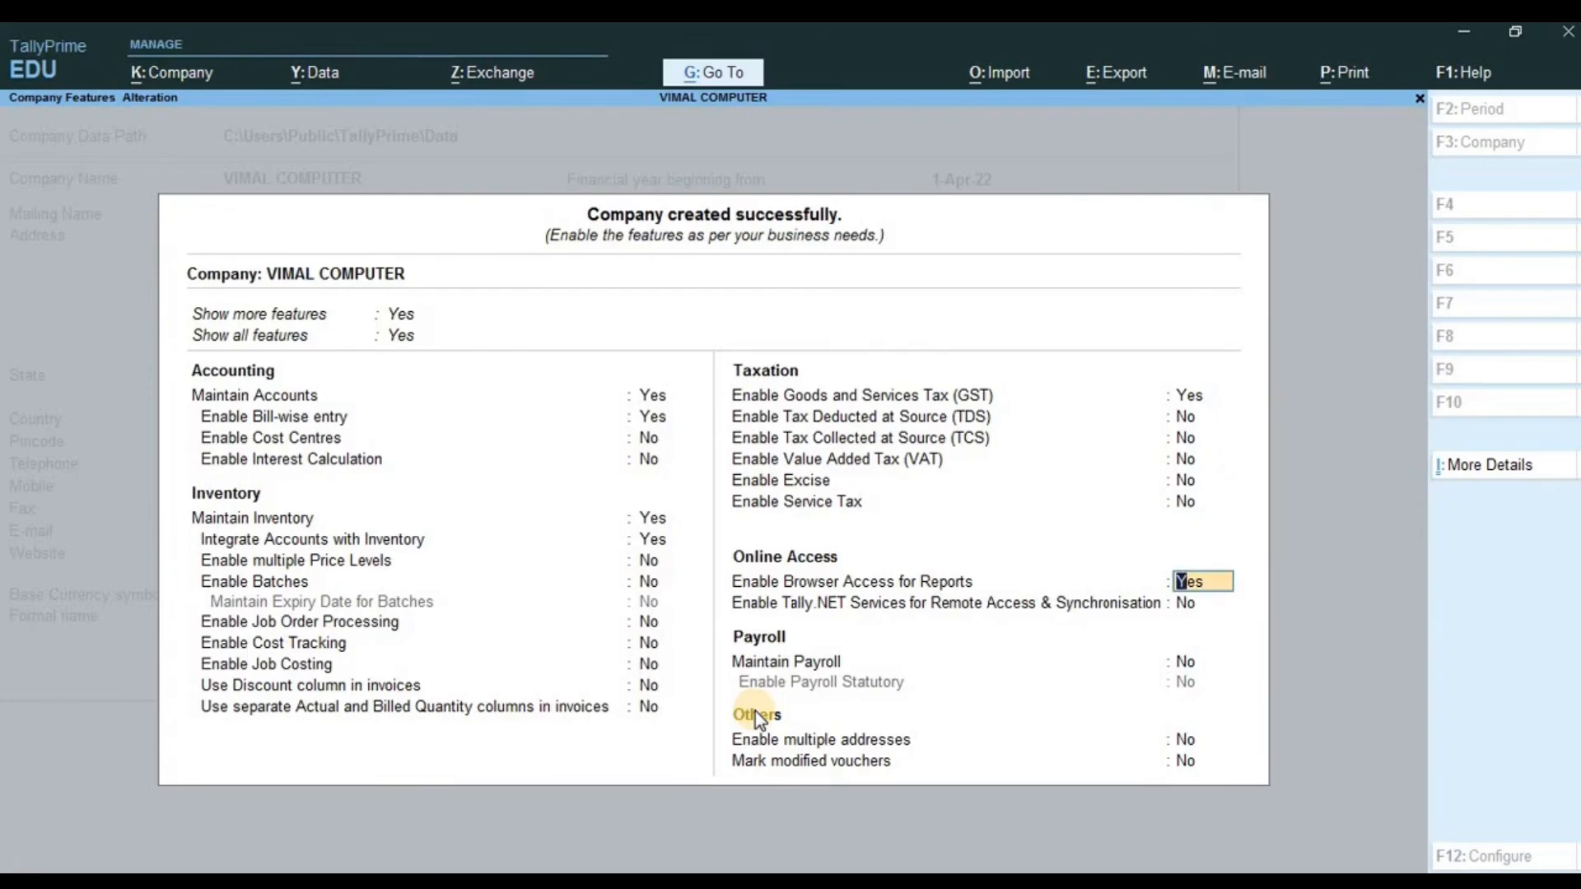
key(Return)
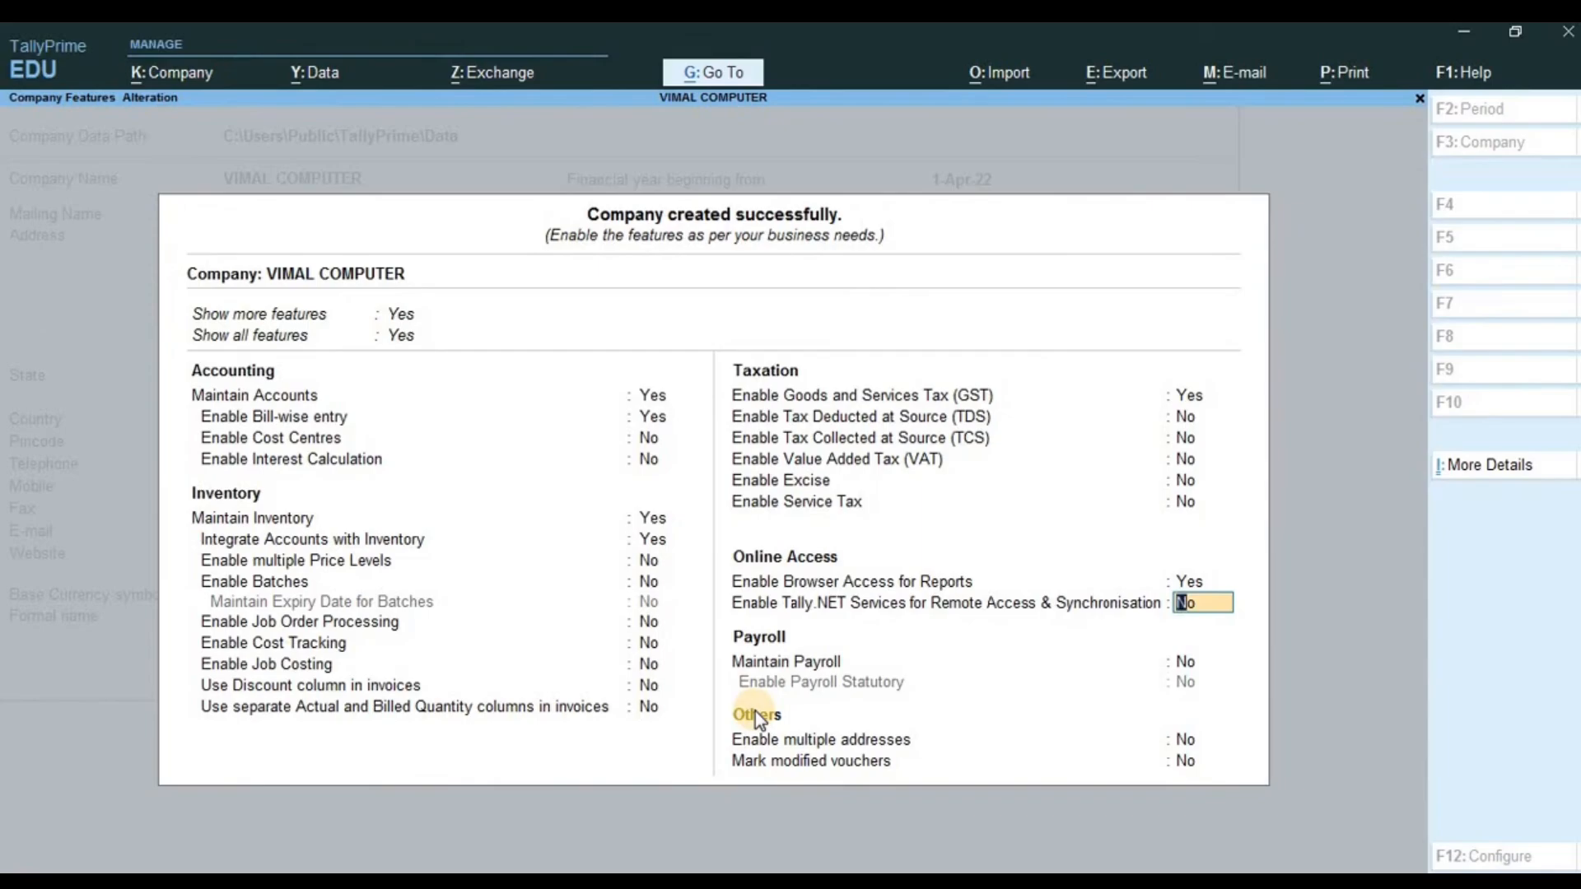
- Leave Tally.NET services, payroll and multiple addresses off, reaching the features Accept prompt
key(Return)
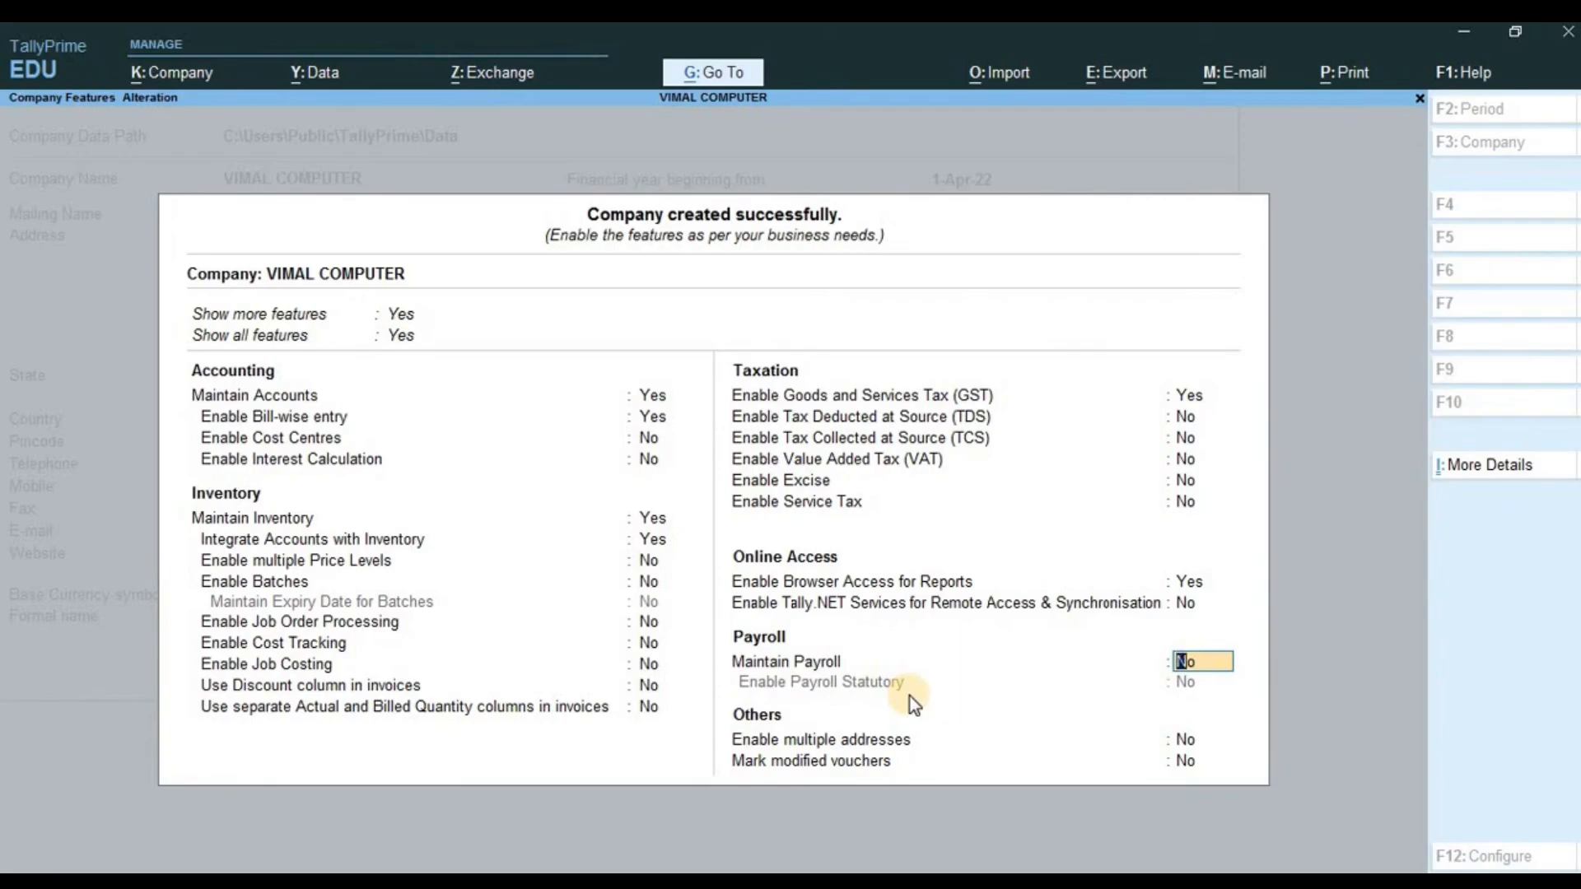
key(Return)
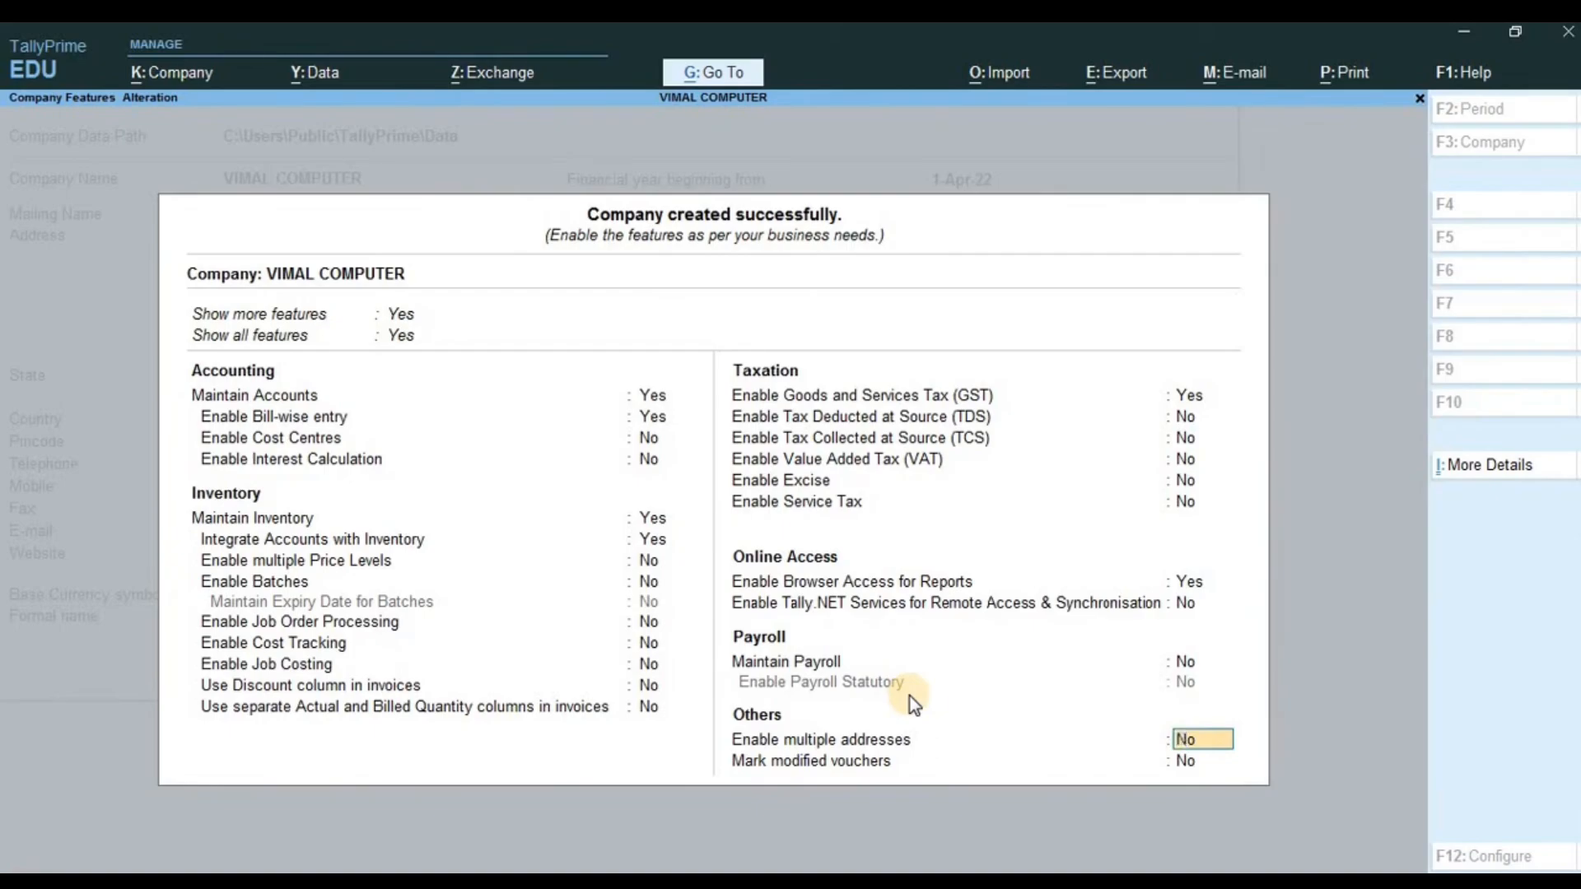
key(Return)
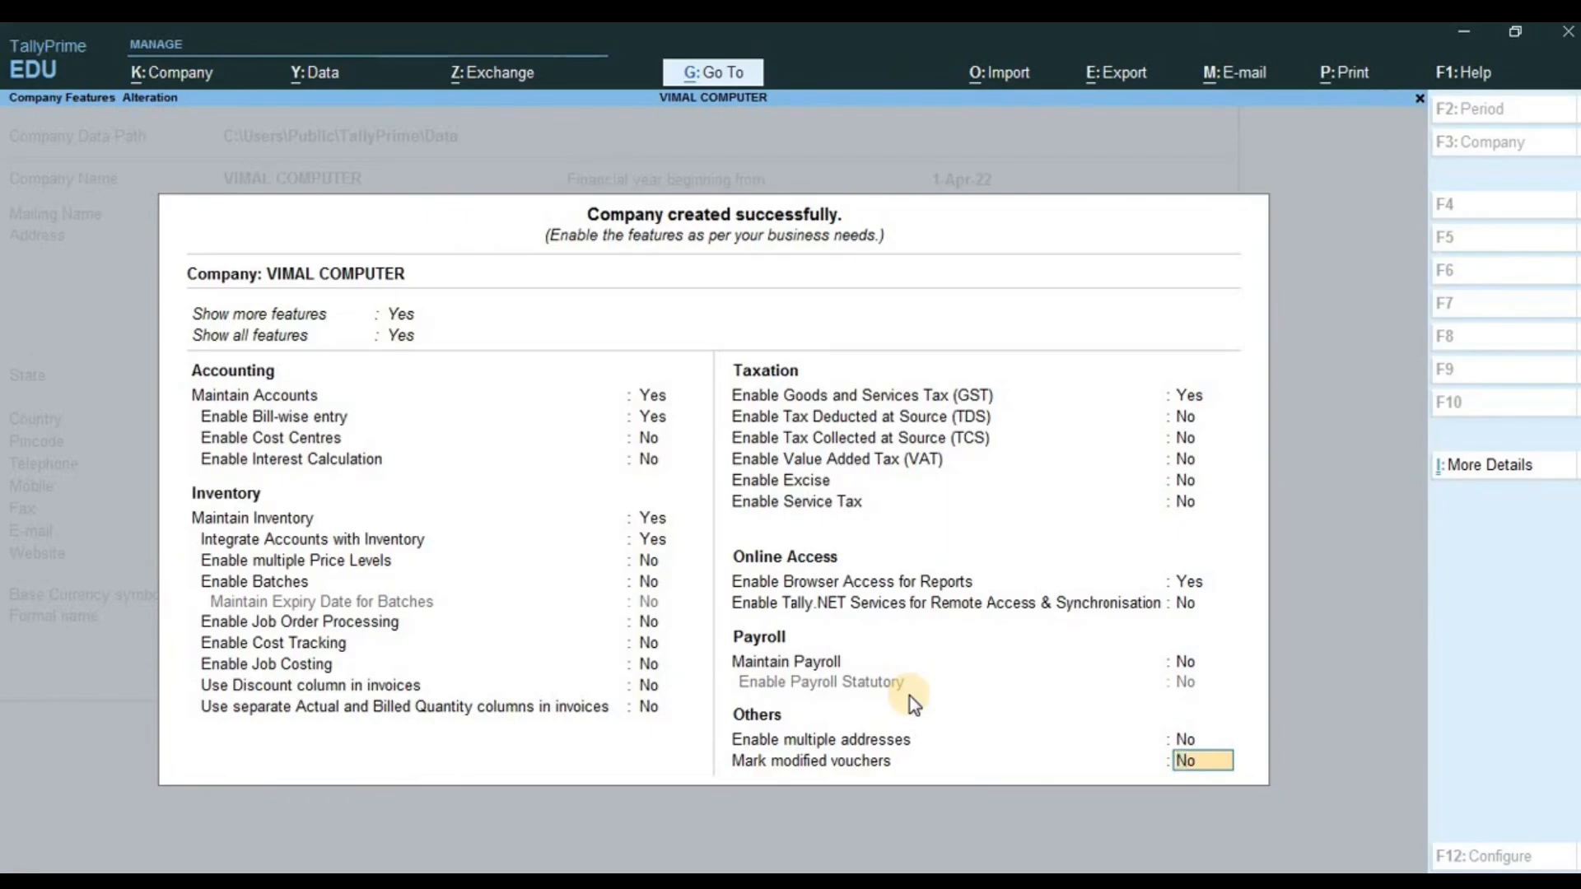
key(Return)
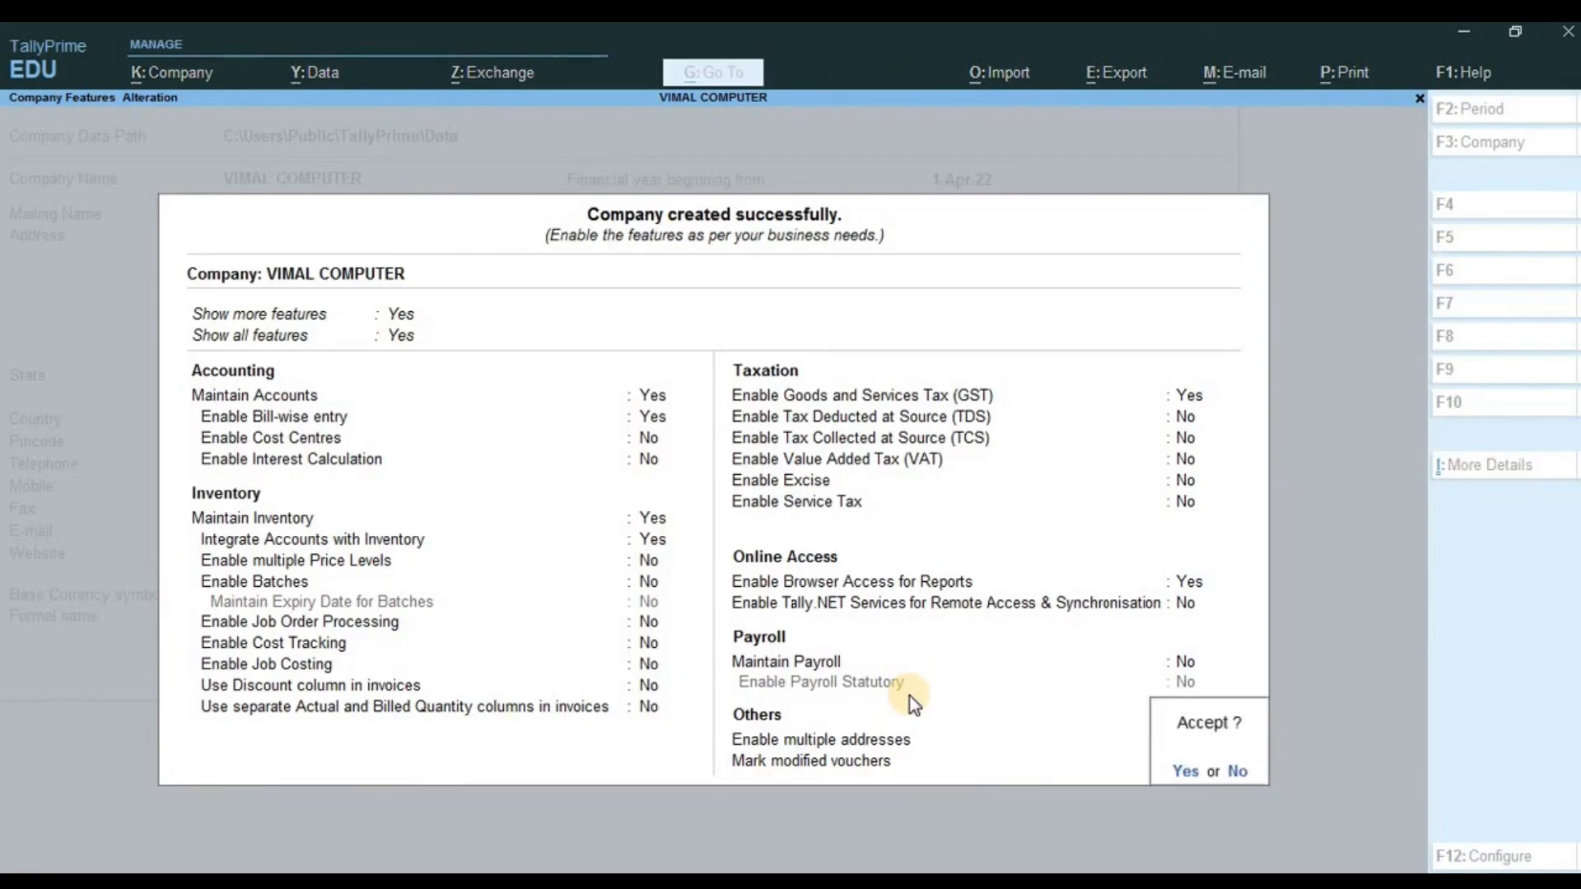